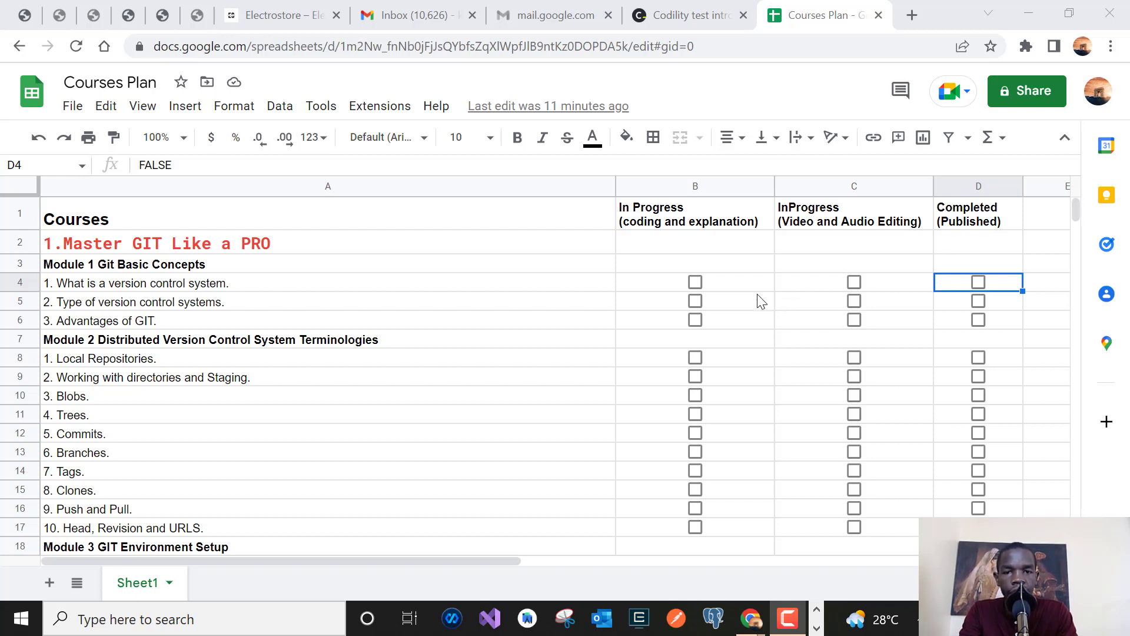
- Tick and clear each of the three status checkboxes for "What is a version control system" in turn to test the row's colour formatting
left_click(694, 283)
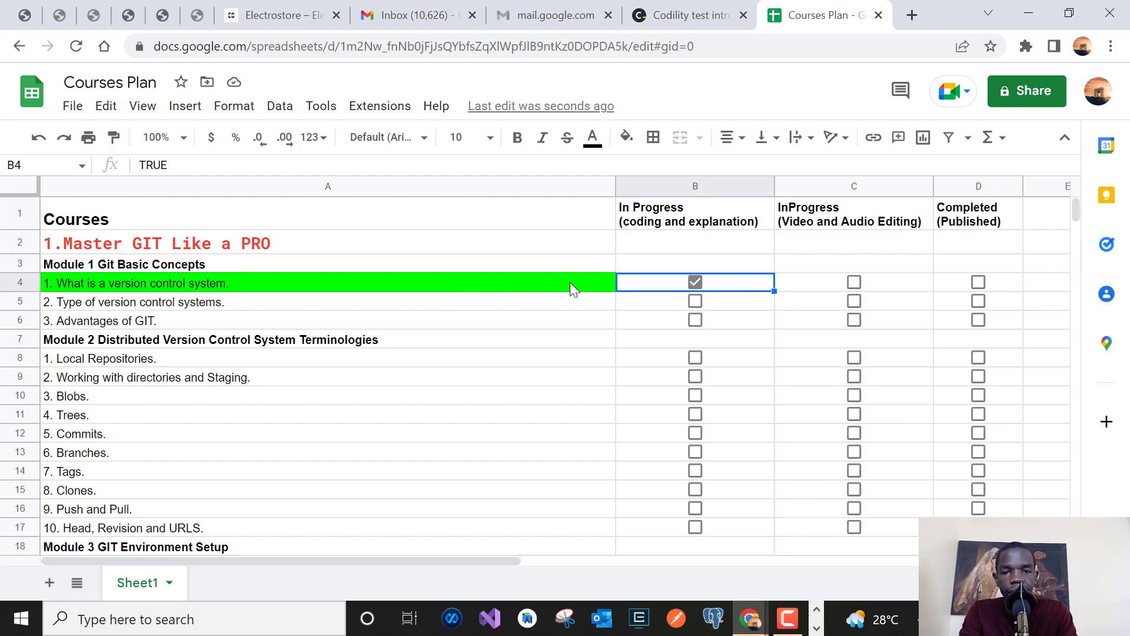
left_click(695, 283)
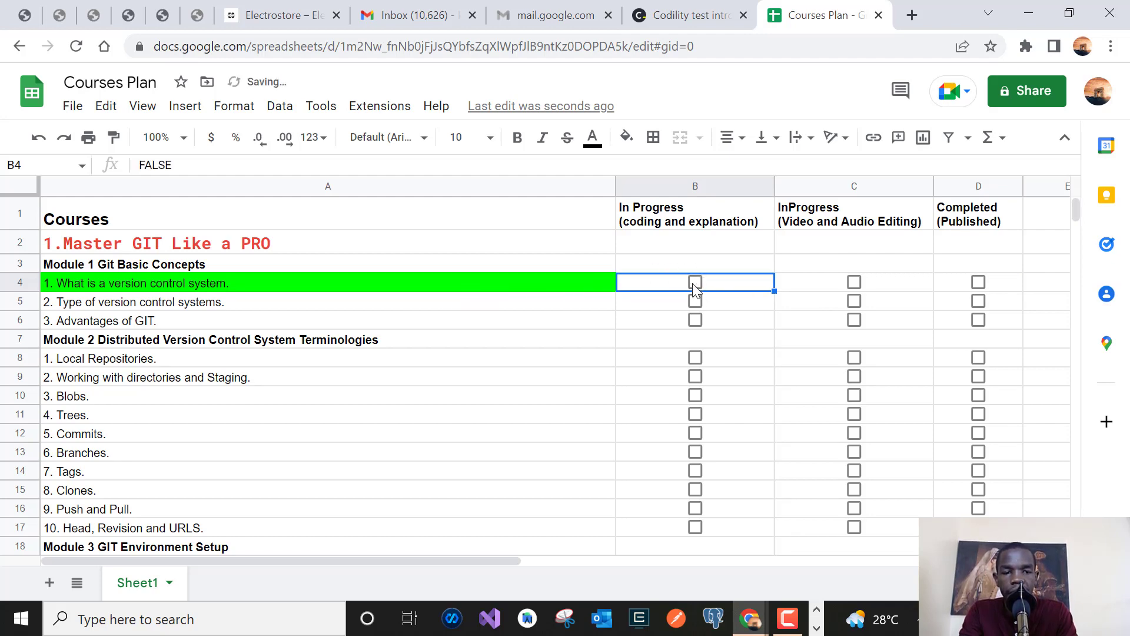
left_click(854, 283)
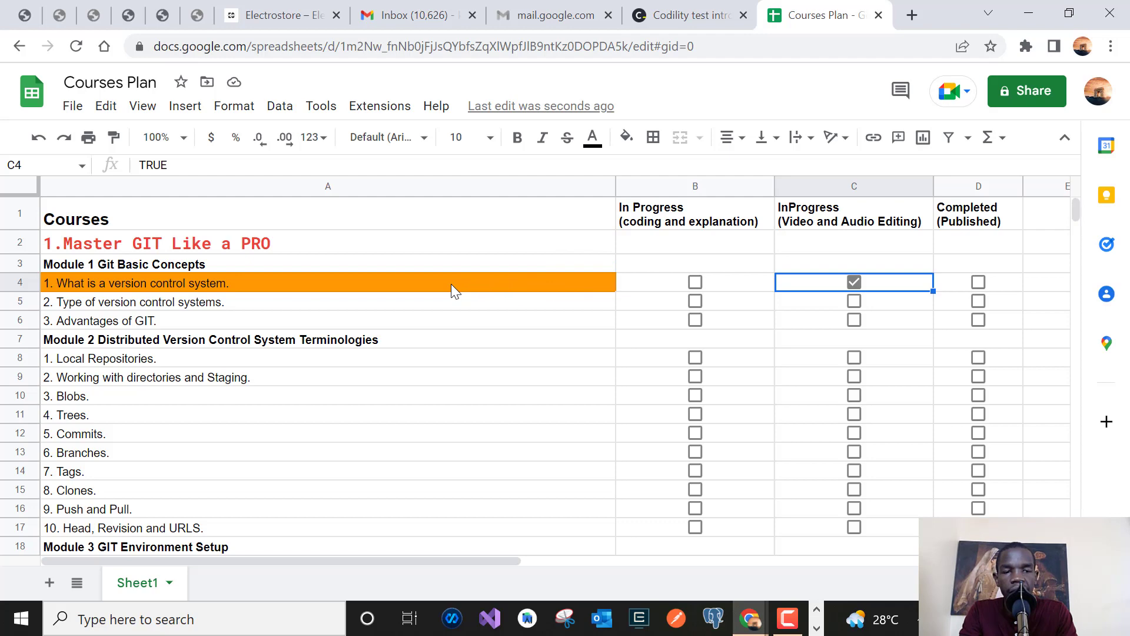
left_click(855, 281)
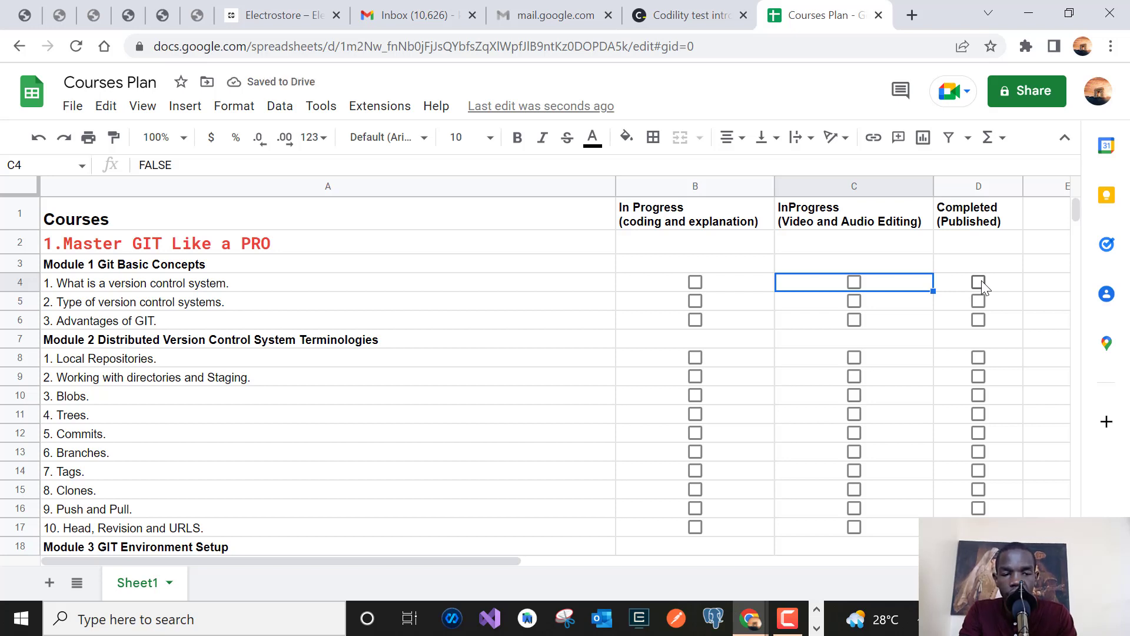
left_click(980, 280)
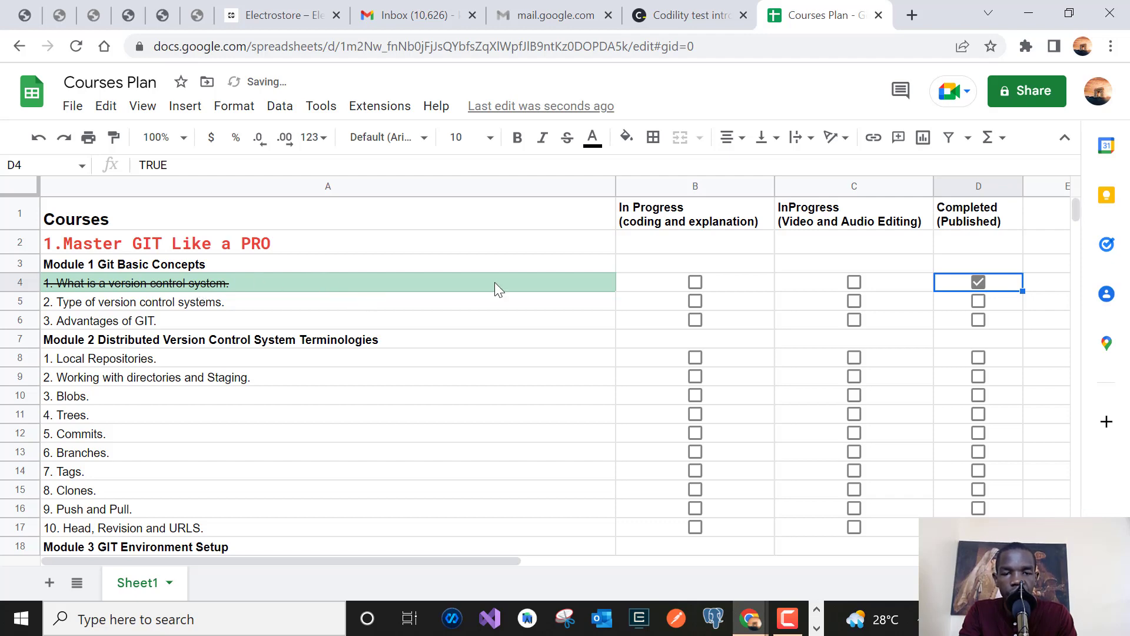
left_click(979, 283)
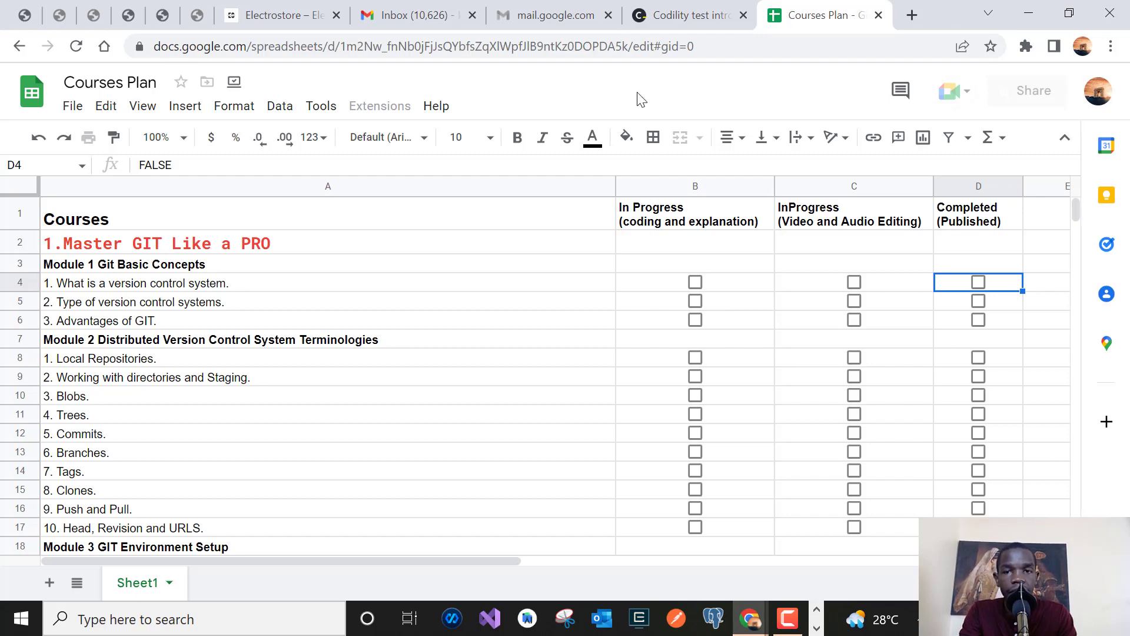
- Search the web for "google sheet" in a new browser tab, go to Google Sheets and create a blank spreadsheet
left_click(911, 15)
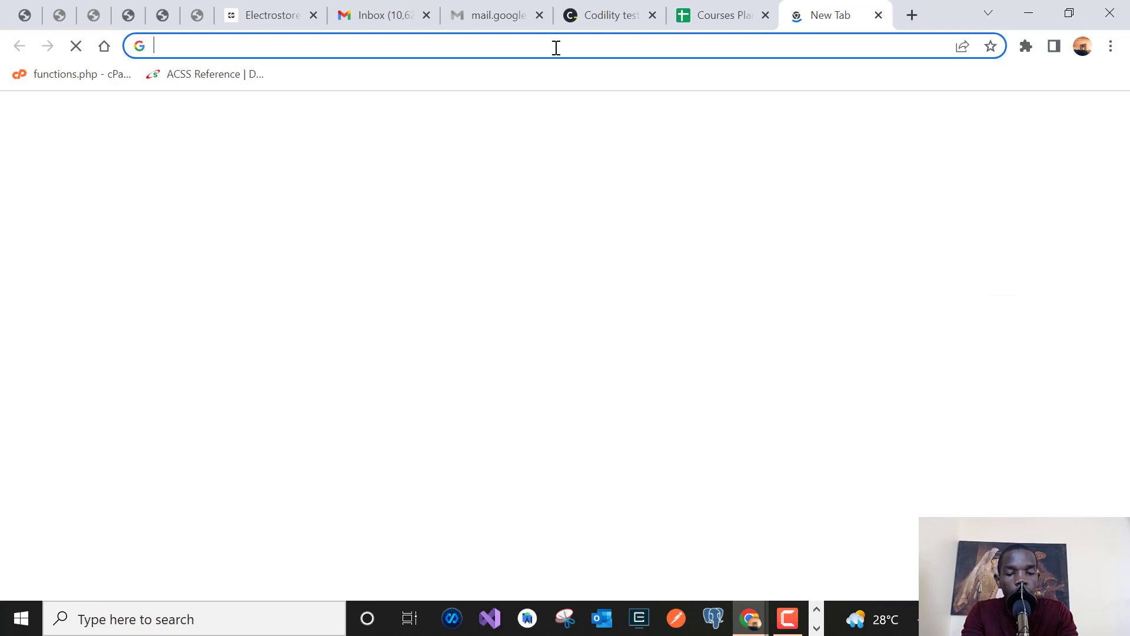
type("google sheet")
key("Return")
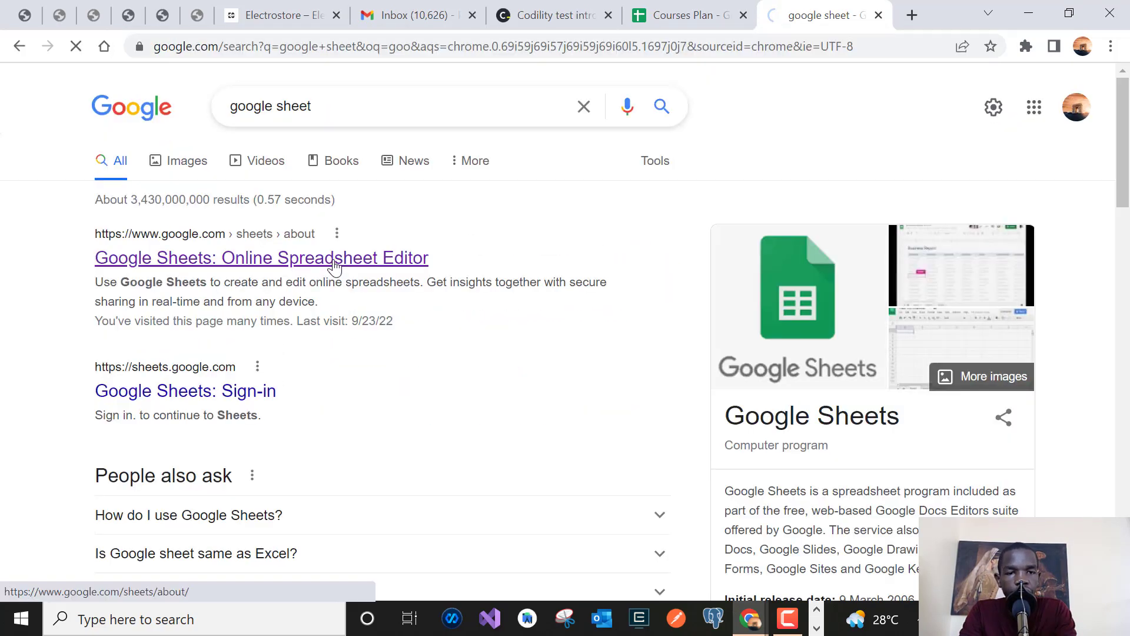
left_click(334, 265)
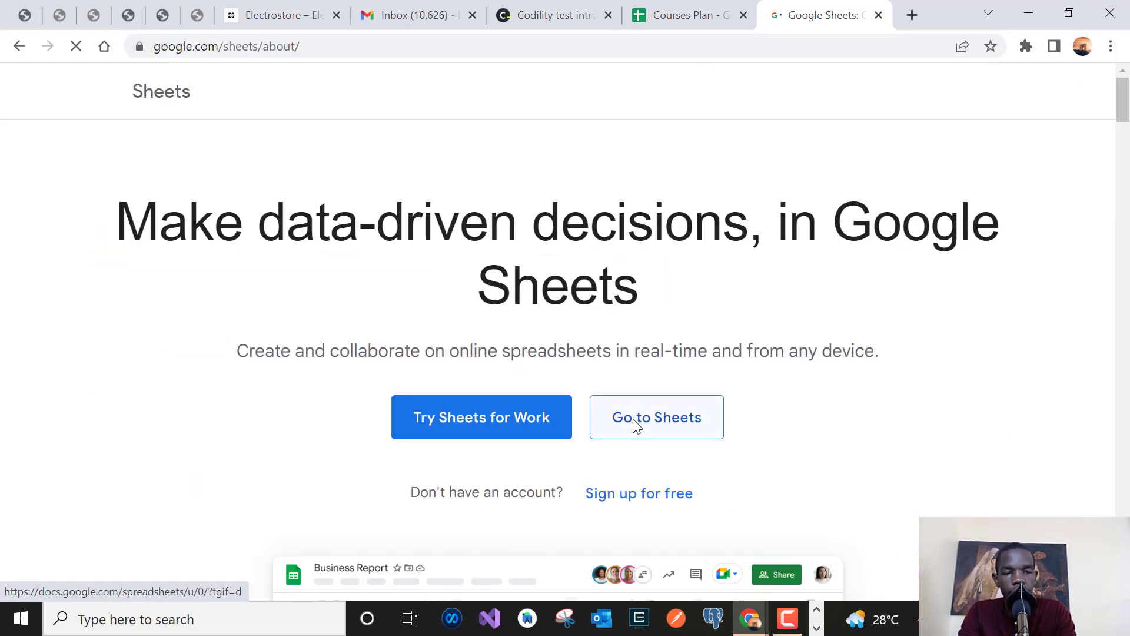
left_click(634, 422)
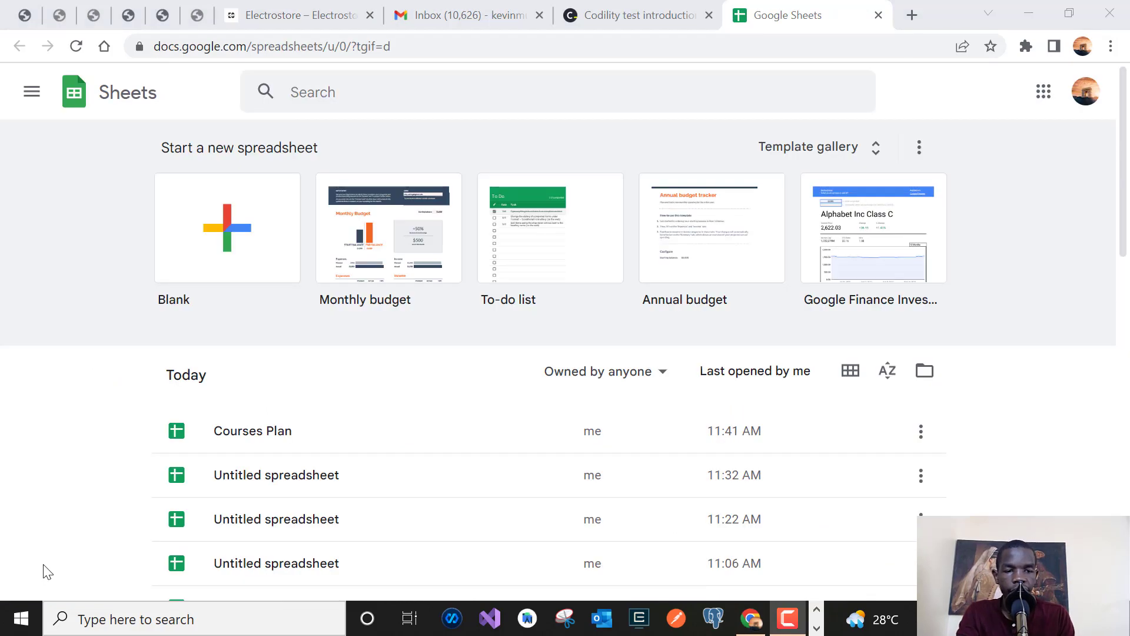
left_click(219, 254)
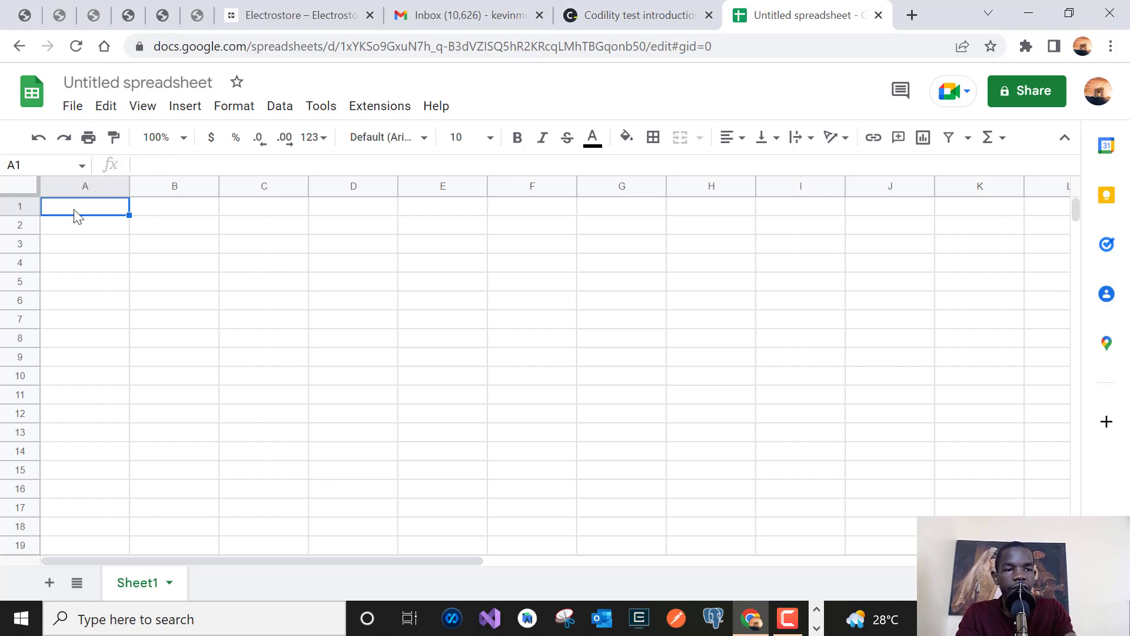
- Enter the column headers Task, In Progress and Completed in cells A1 to C1
type("task")
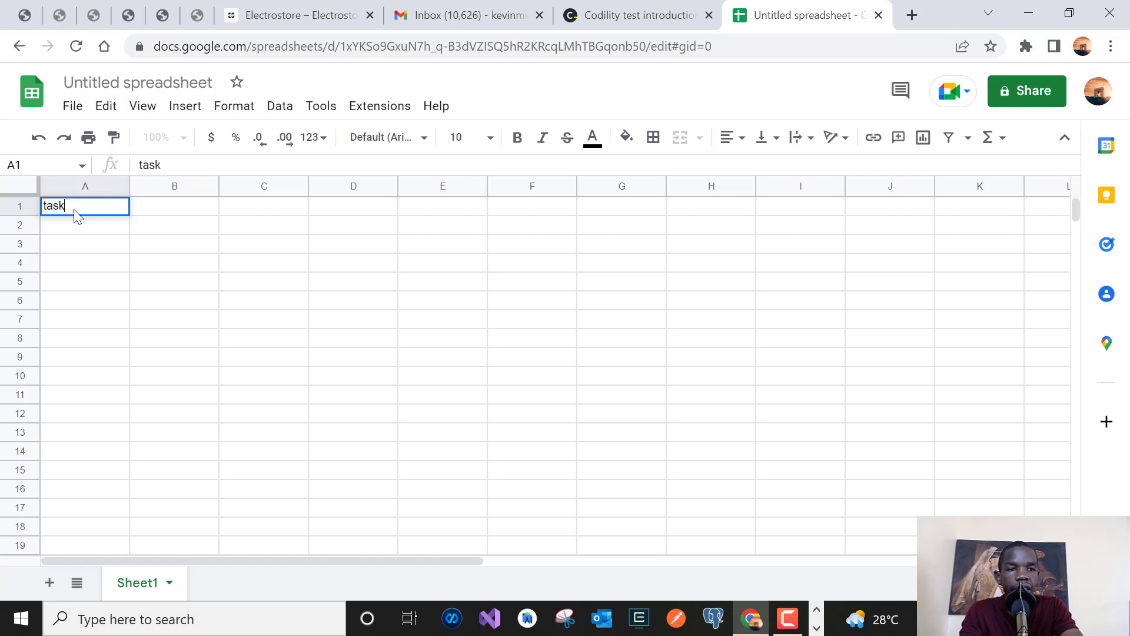
left_click(169, 216)
type("IN")
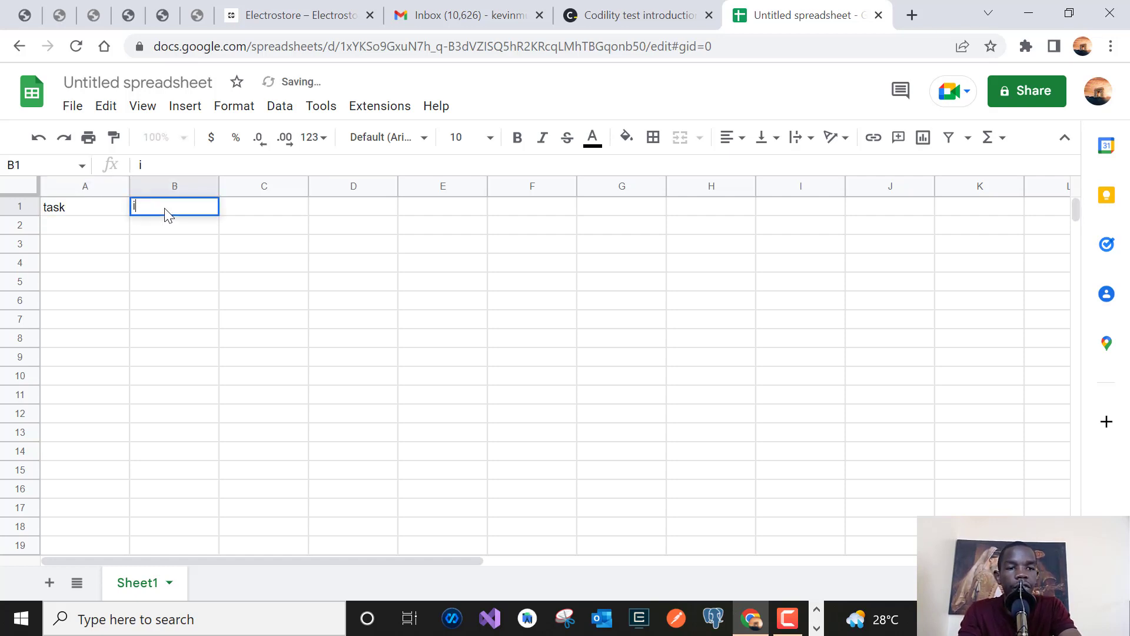
key("BackSpace")
key("BackSpace")
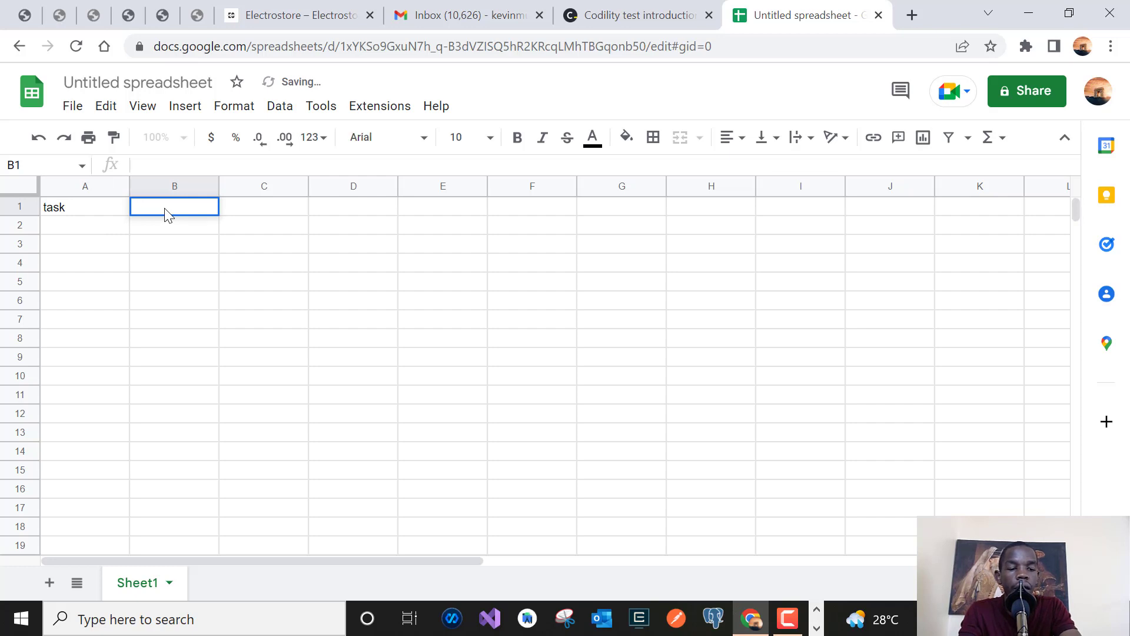
type("In")
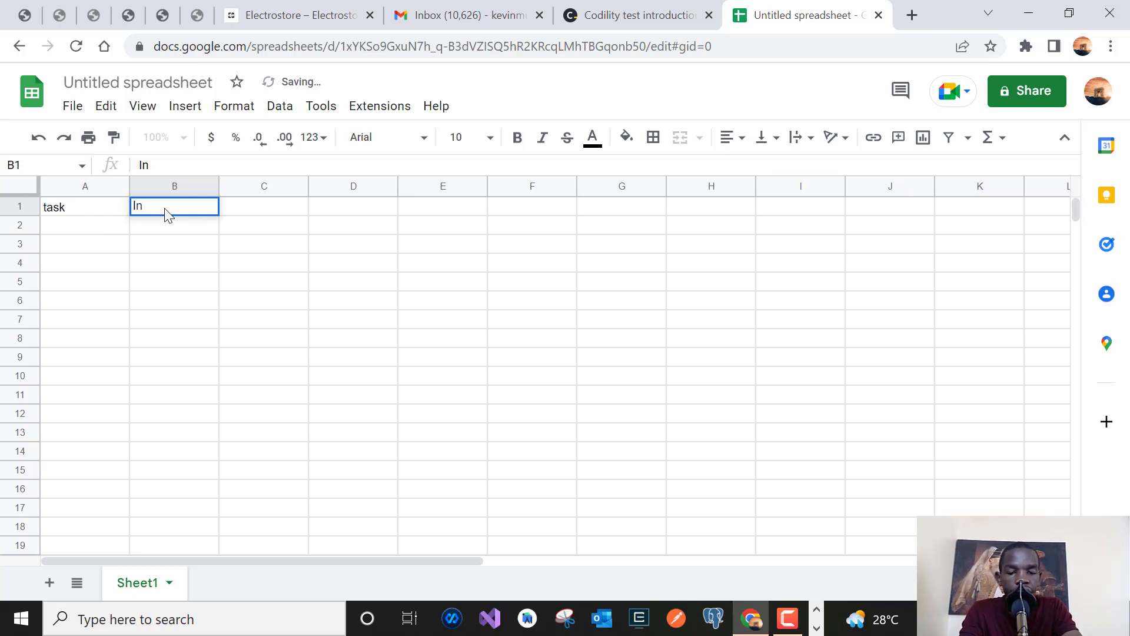
type(" Progre")
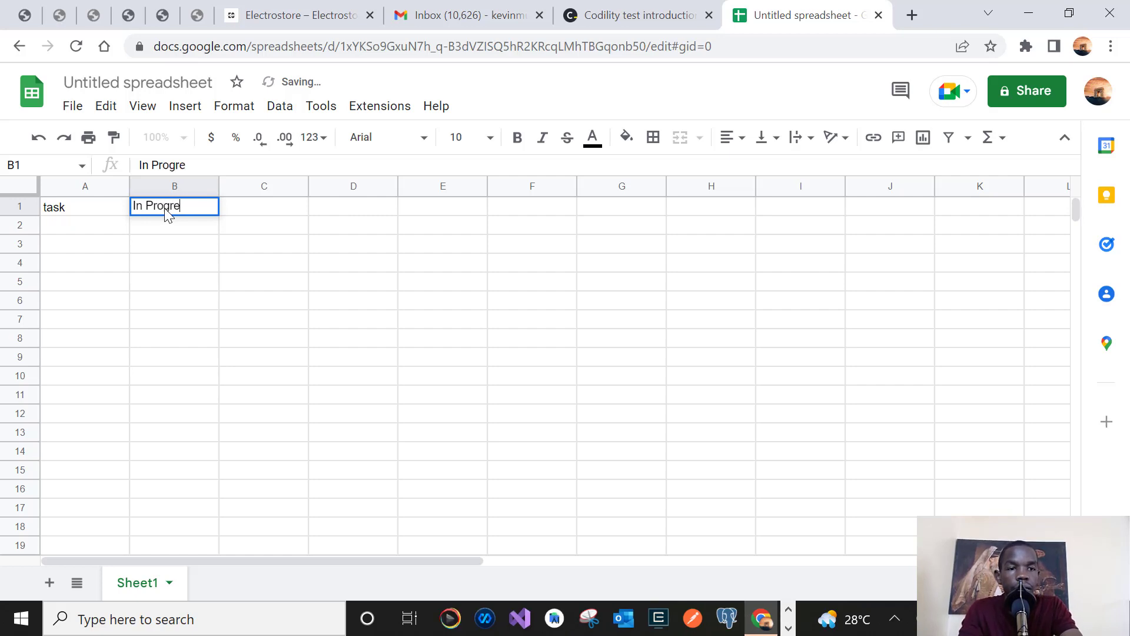
type("ss")
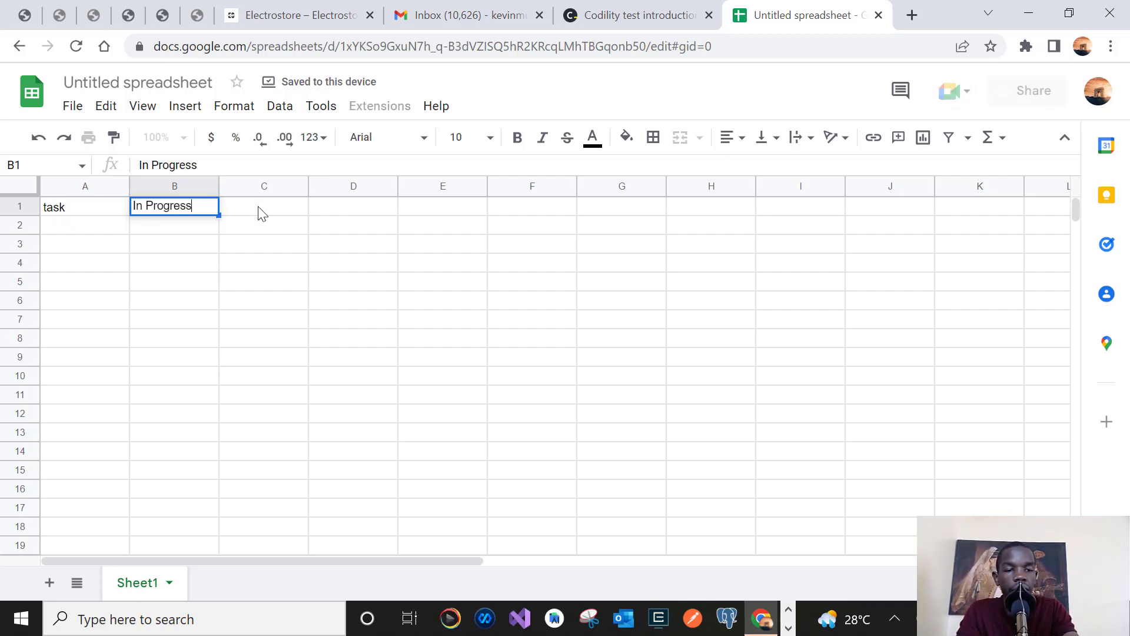
left_click(262, 213)
type("C")
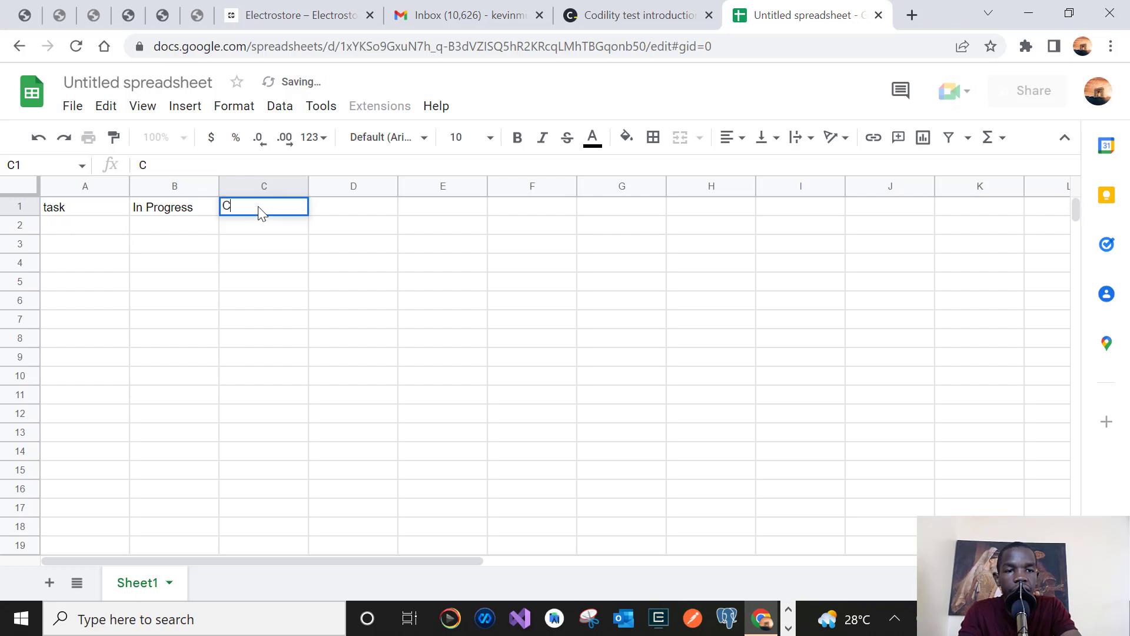
type("ompleted")
- Enter task1 in cell A2 and insert a checkbox in both B2 and C2
left_click(55, 225)
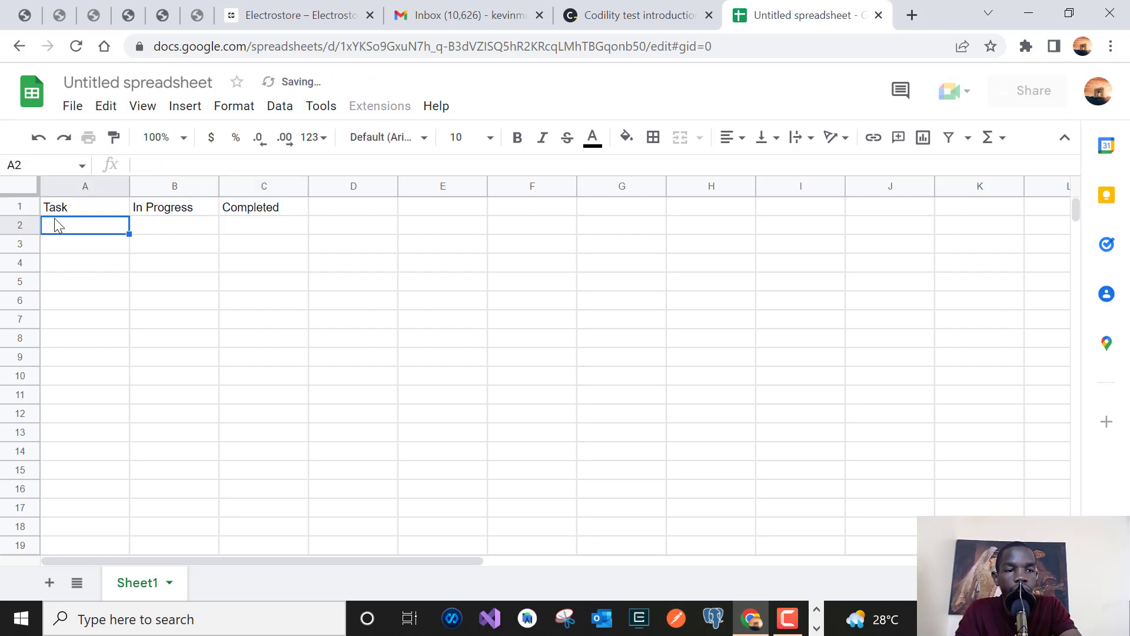
type("task1")
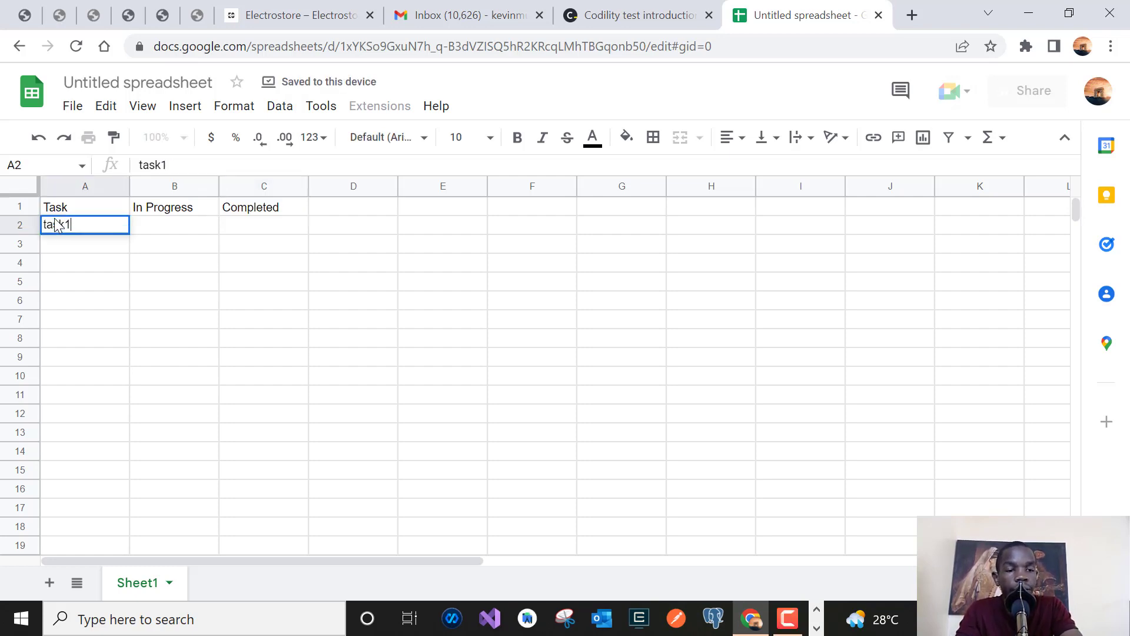
left_click(145, 225)
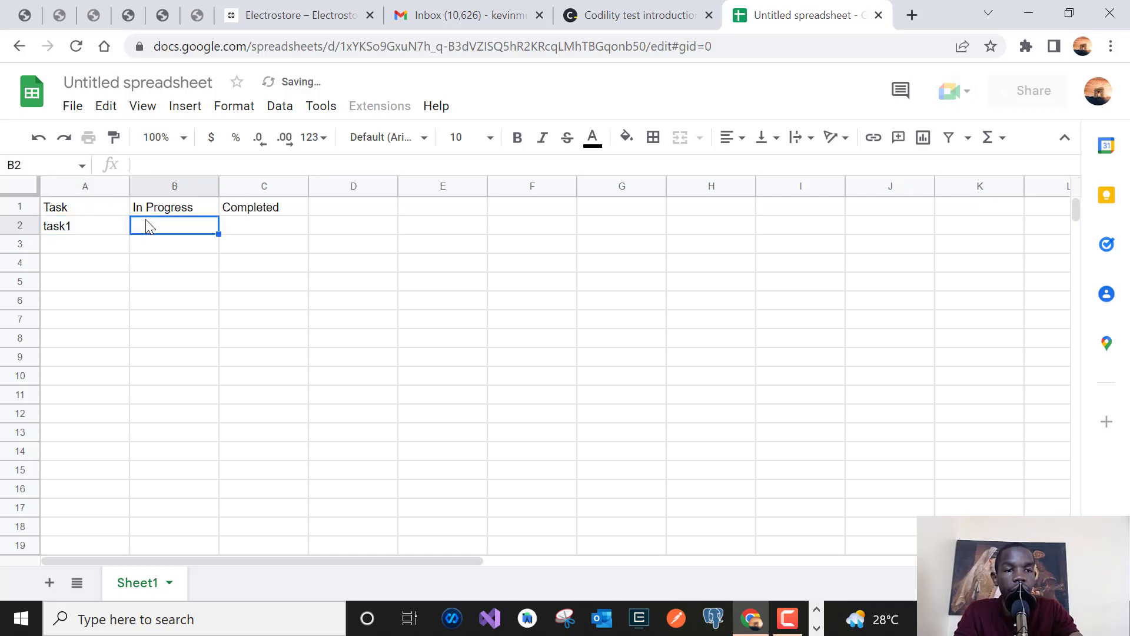
left_click(174, 115)
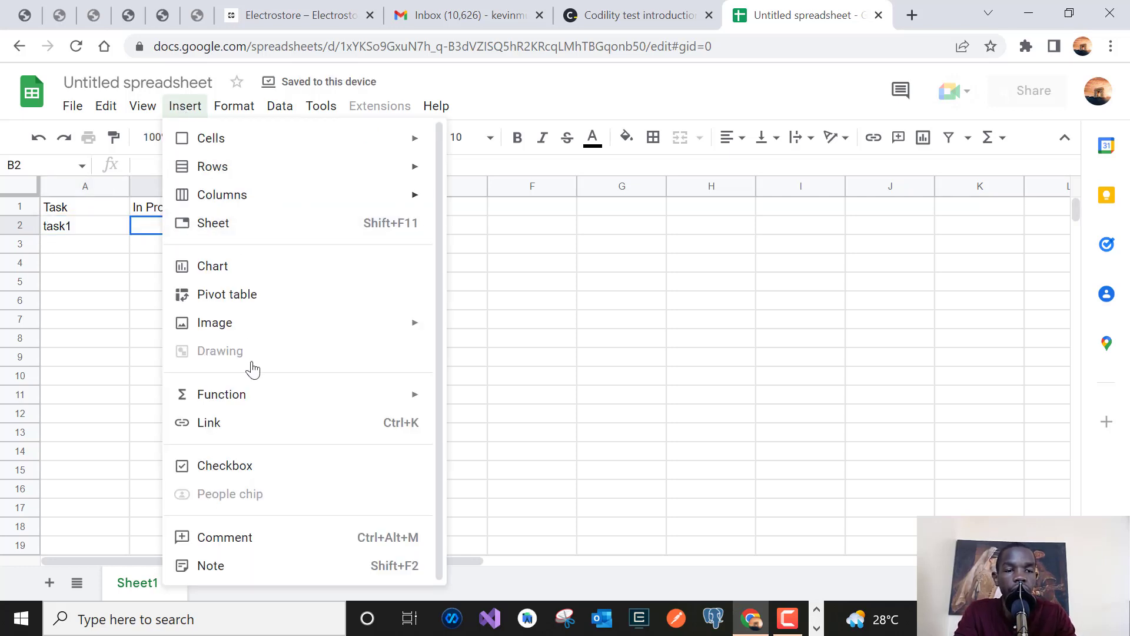
left_click(223, 471)
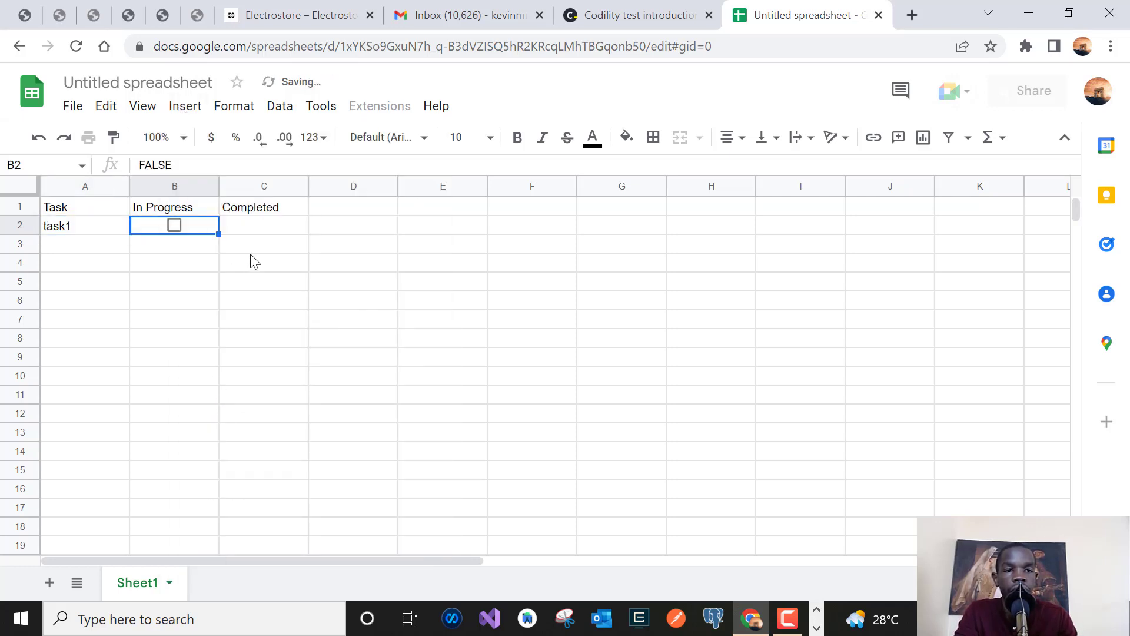
left_click(276, 229)
left_click(184, 108)
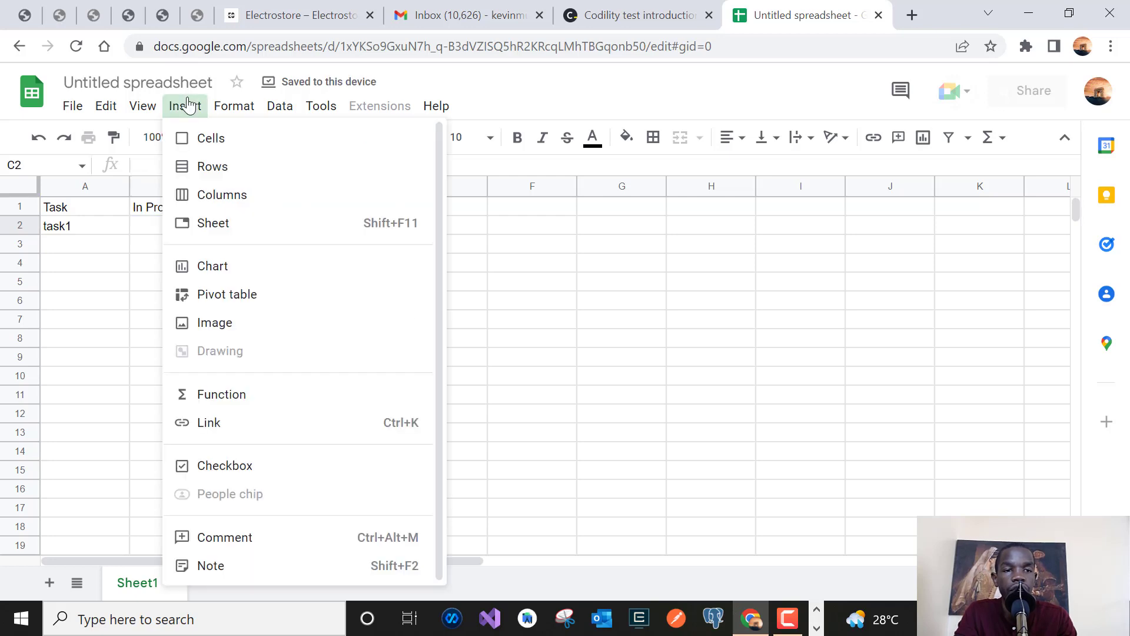
left_click(234, 465)
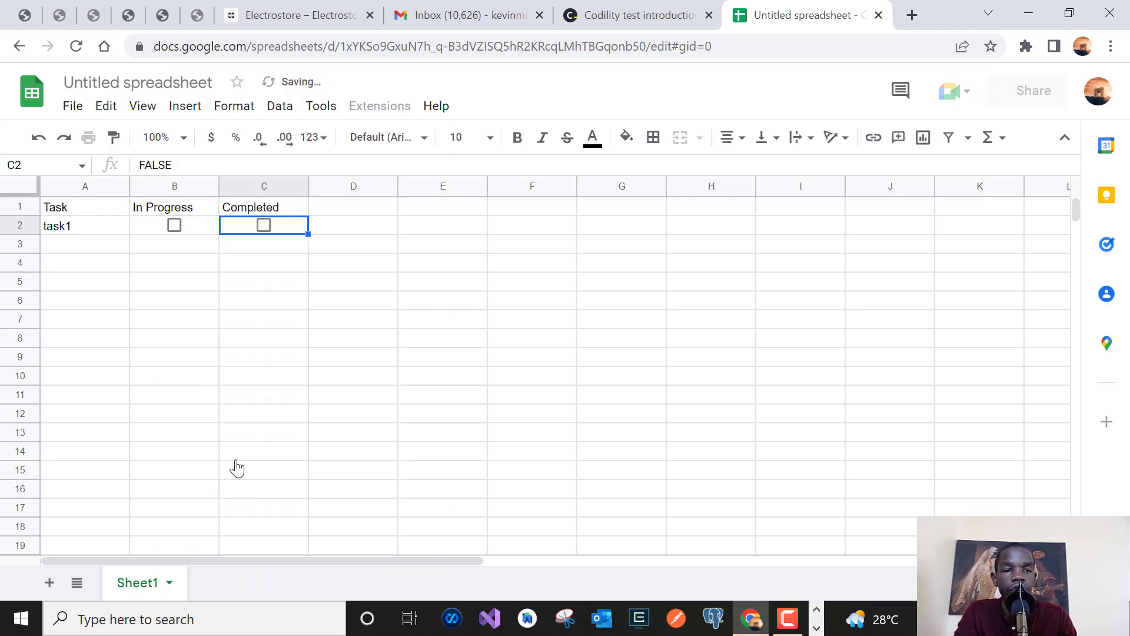
- Copy the whole task1 row and paste it into rows 3 and 4
left_click(23, 224)
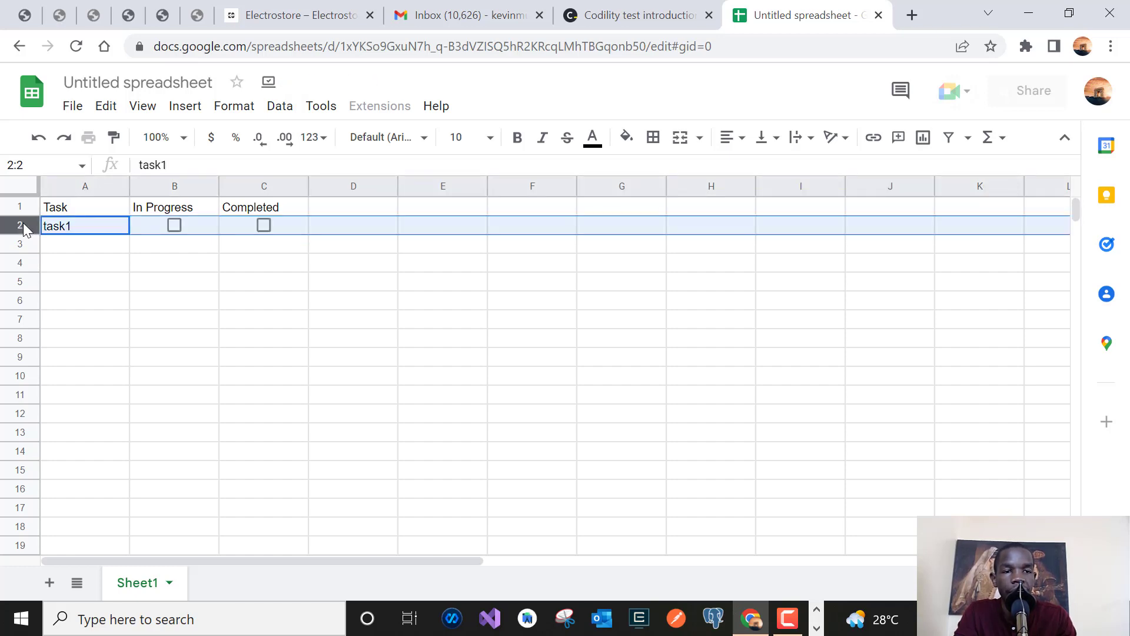
key("ctrl+c")
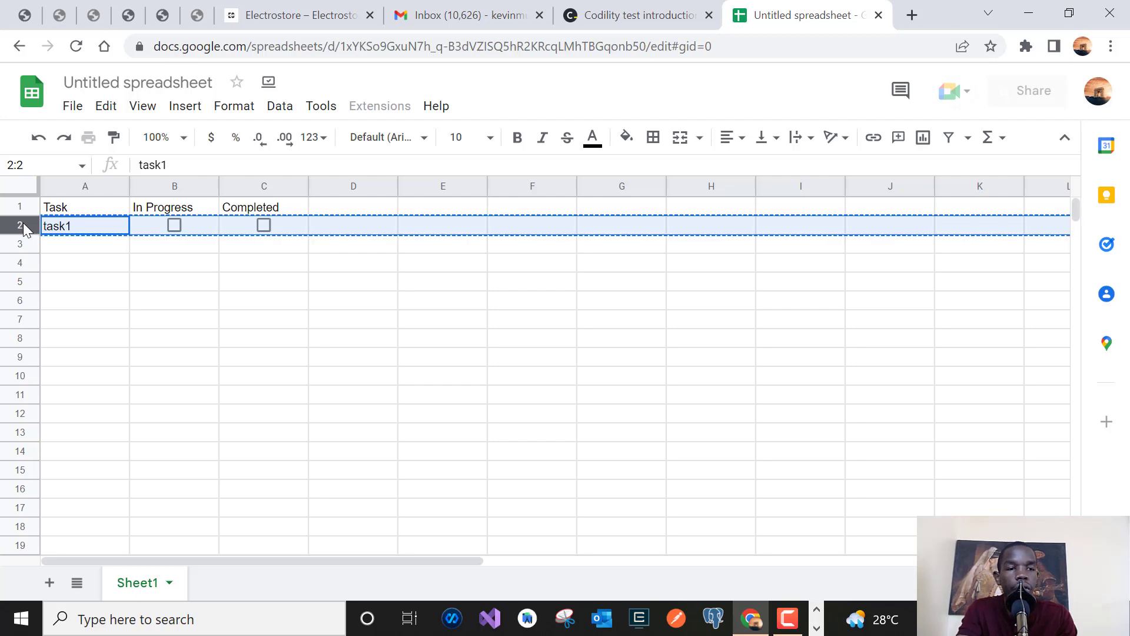
left_click(30, 245)
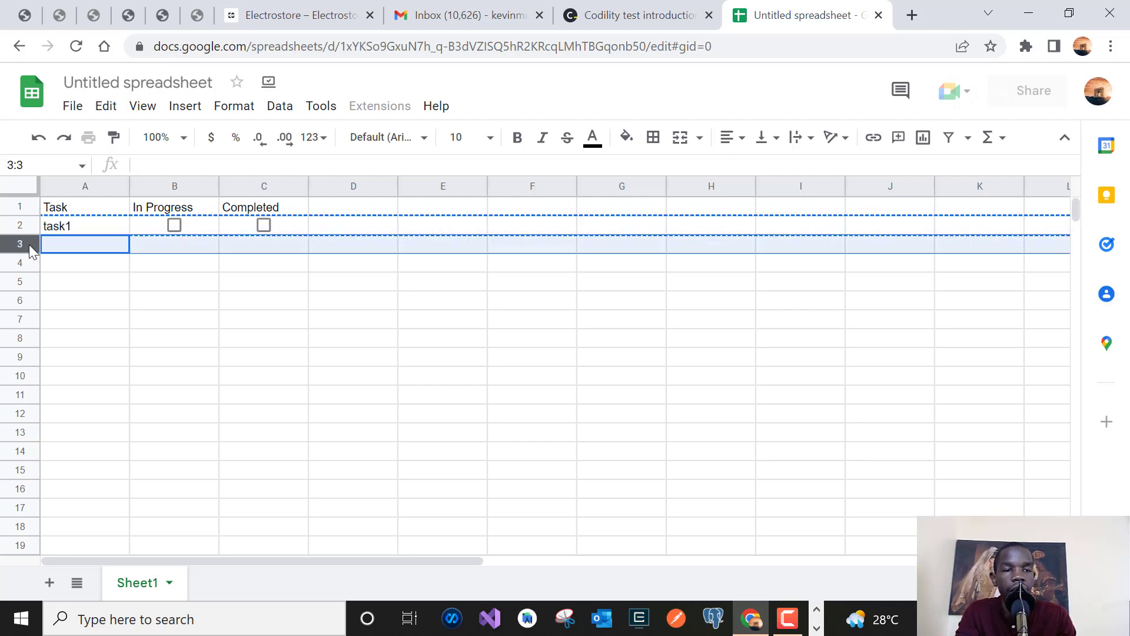
key("ctrl+v")
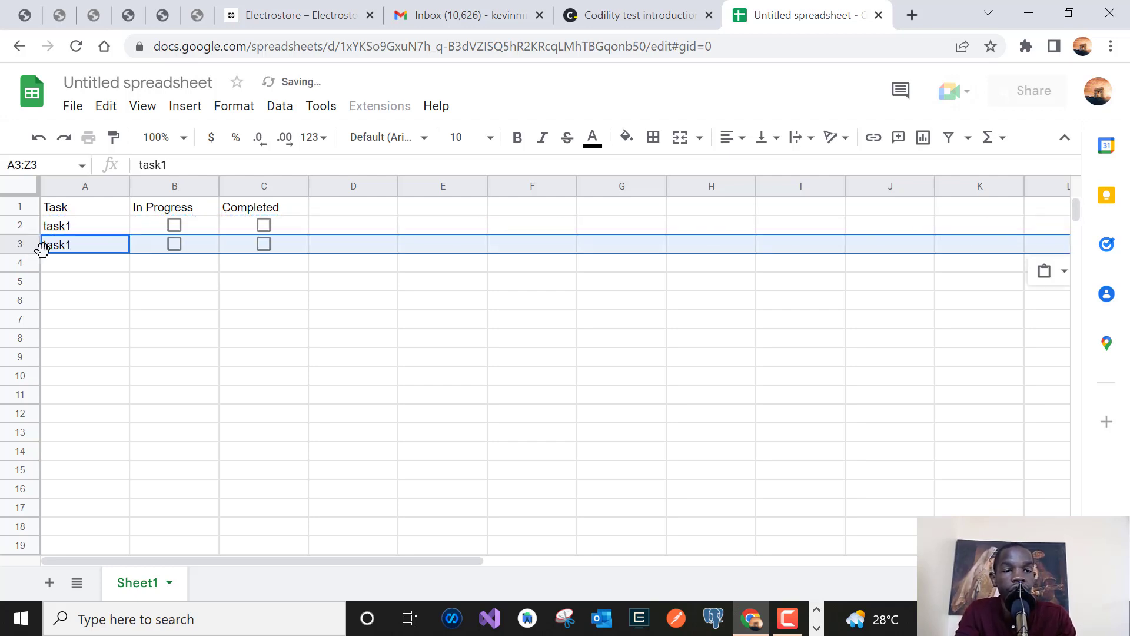
left_click(28, 264)
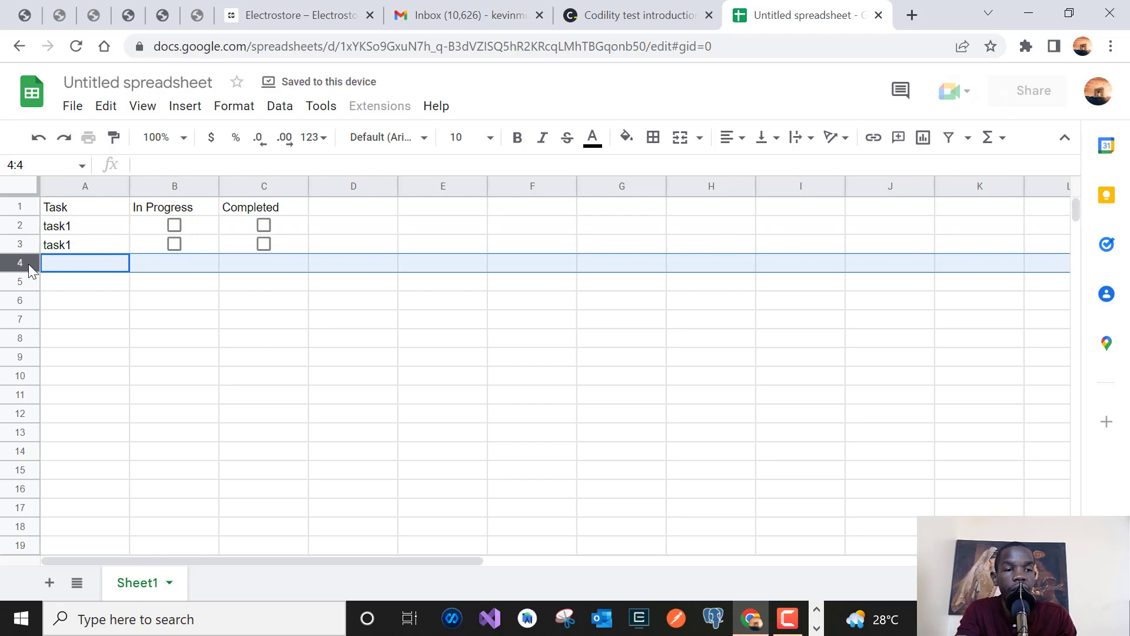
key("ctrl+v")
- Change the copied task names to task2 in cell A3 and task3 in cell A4
left_click(78, 247)
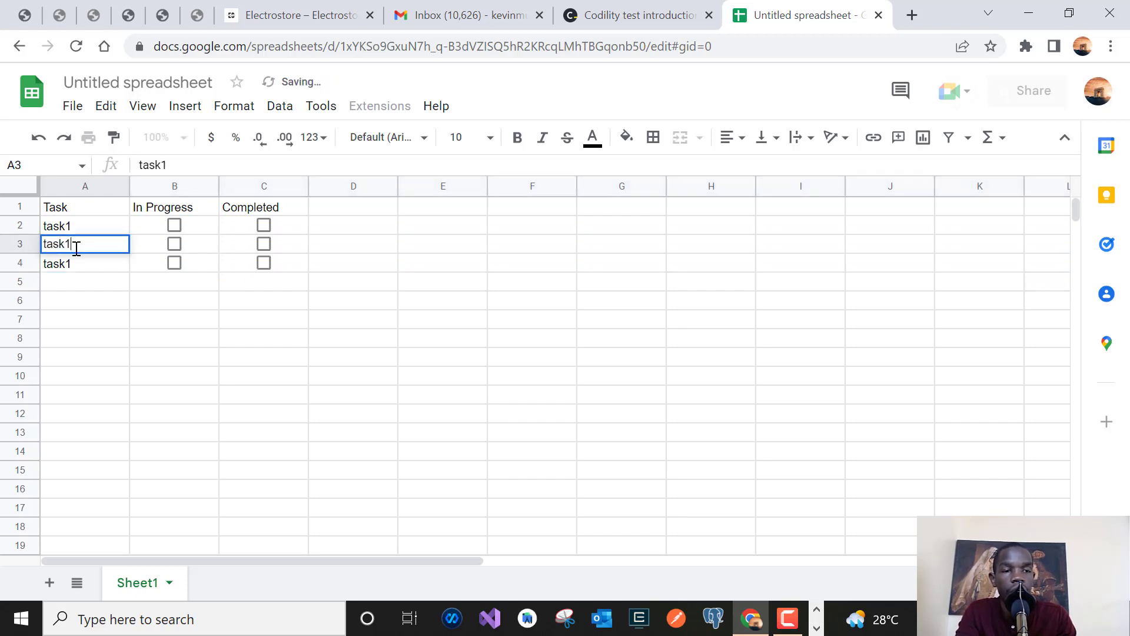
key("BackSpace")
type("2")
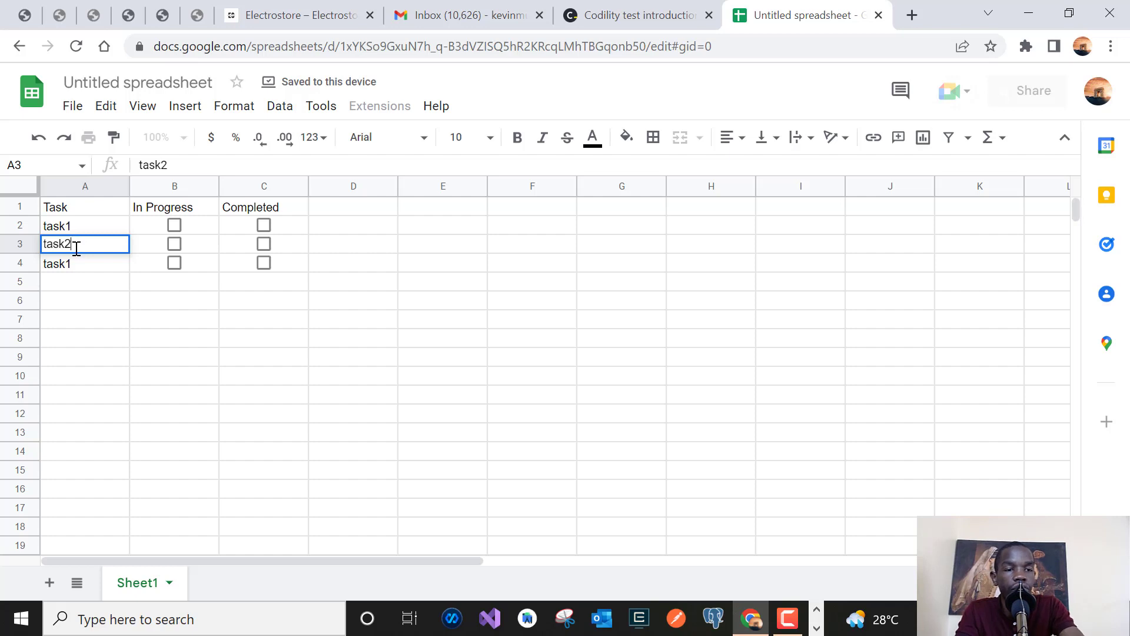
left_click(81, 263)
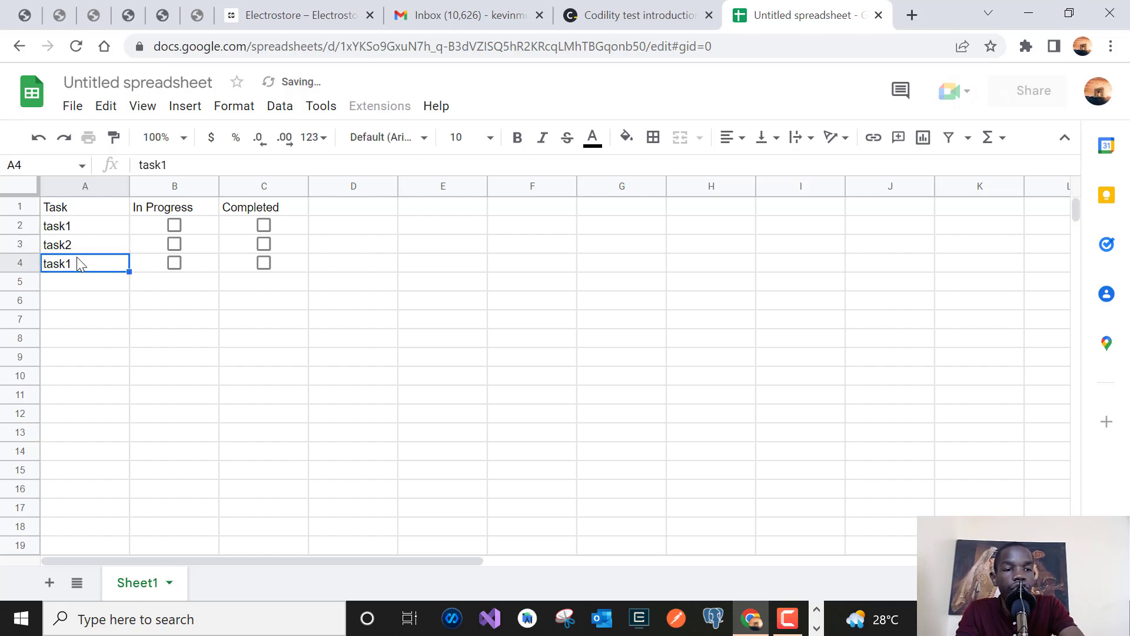
type("3")
key("BackSpace")
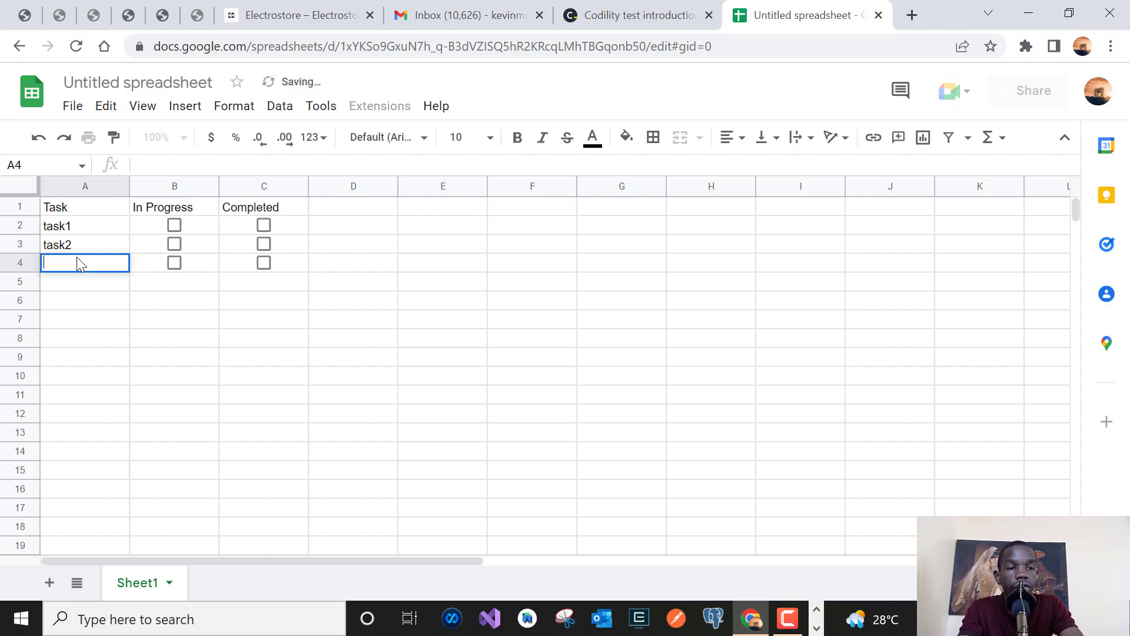
type("task3")
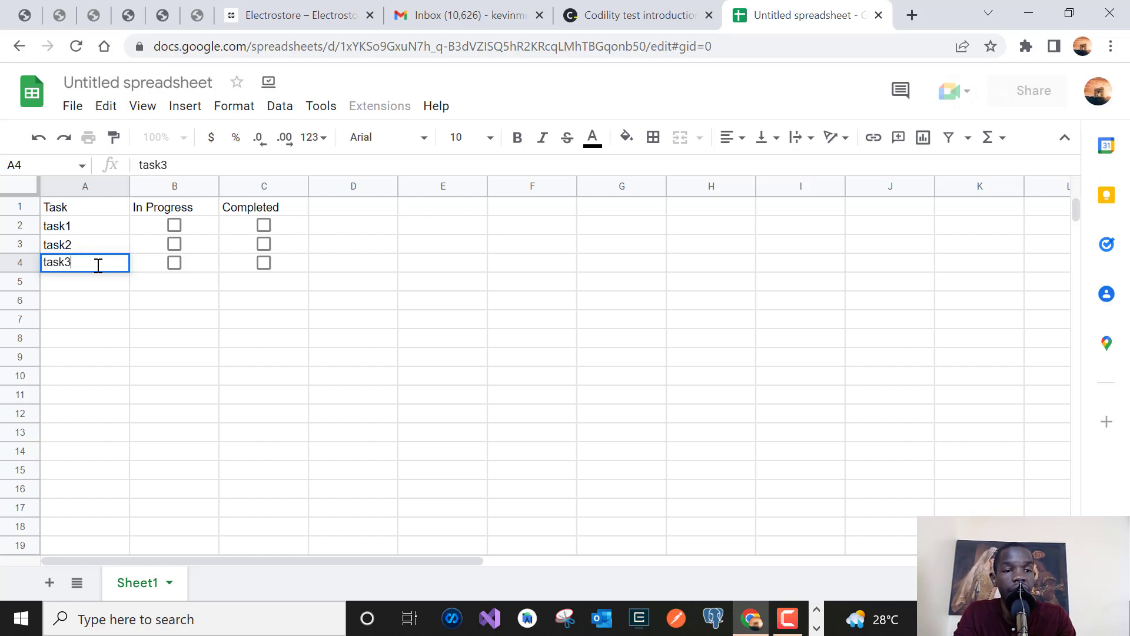
- Start a conditional formatting rule from cell B2 and set its range to A2:A4
left_click(197, 230)
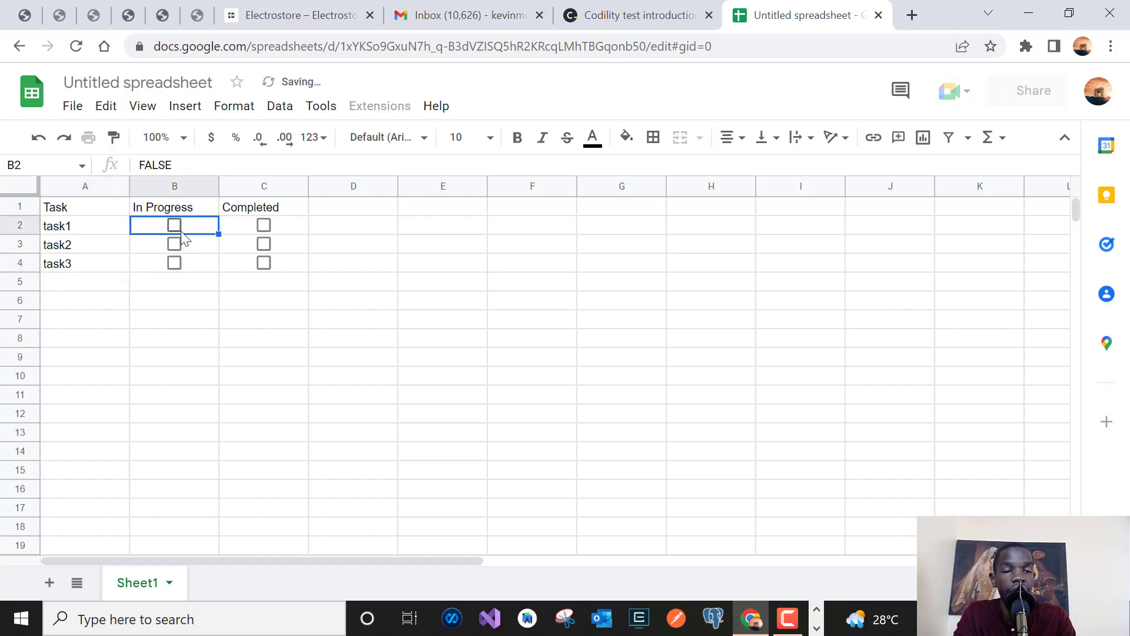
left_click(187, 107)
left_click(228, 112)
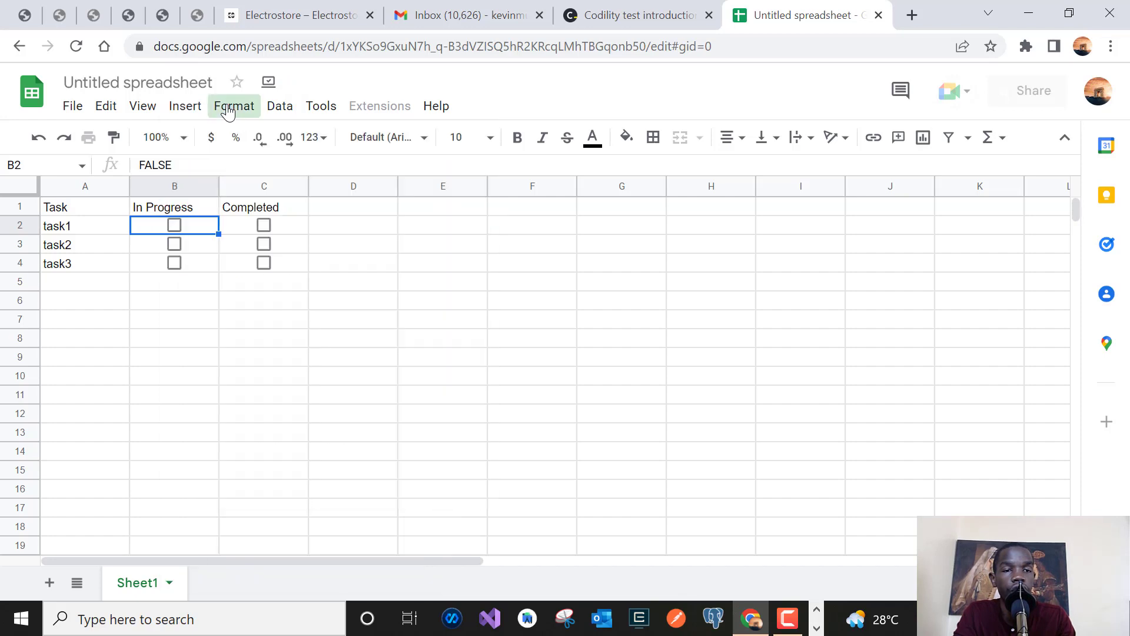
left_click(228, 110)
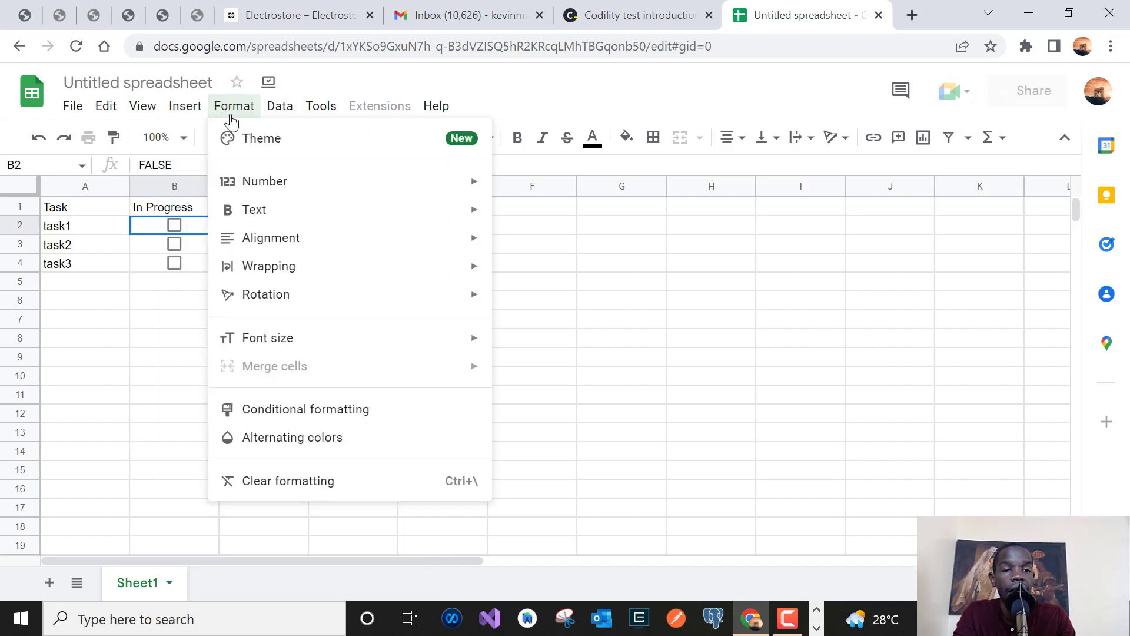
left_click(279, 410)
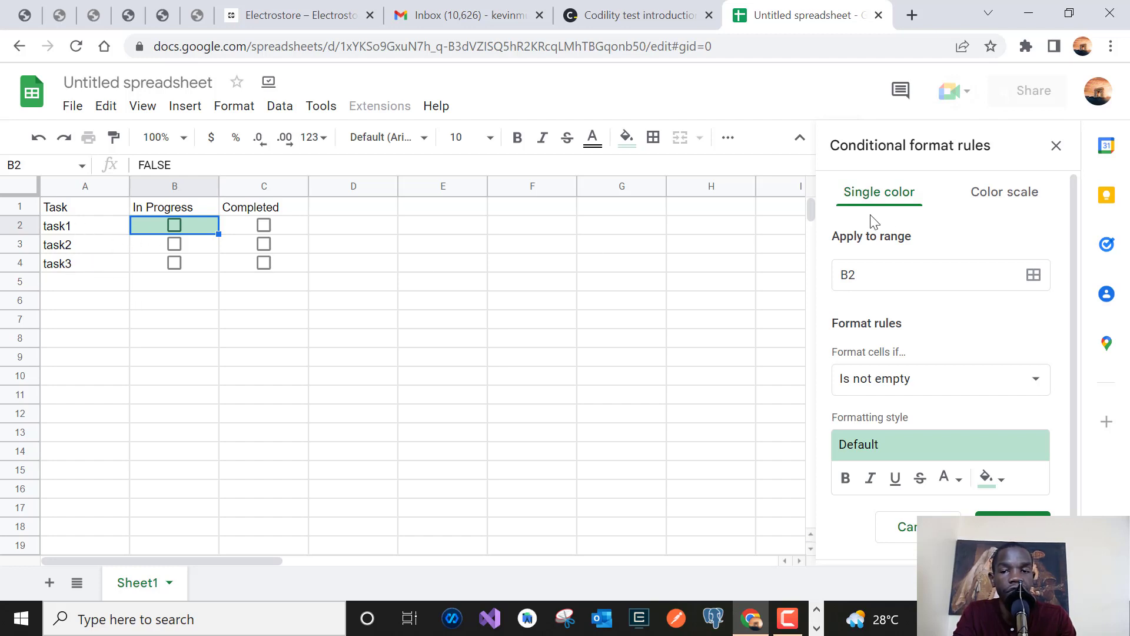
left_click(866, 276)
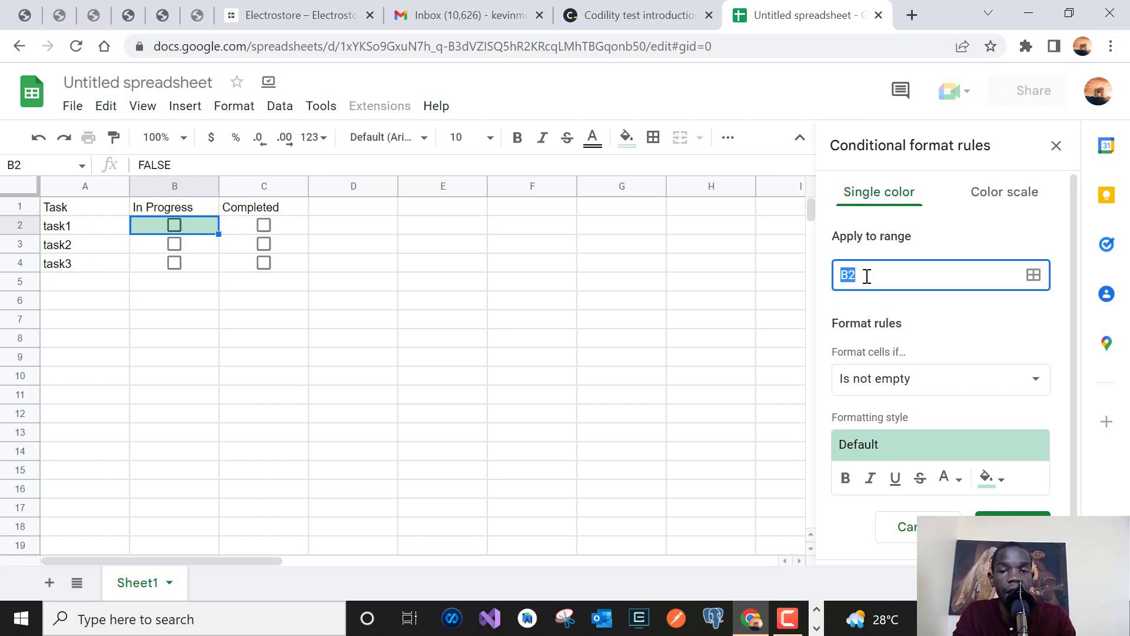
type("A2")
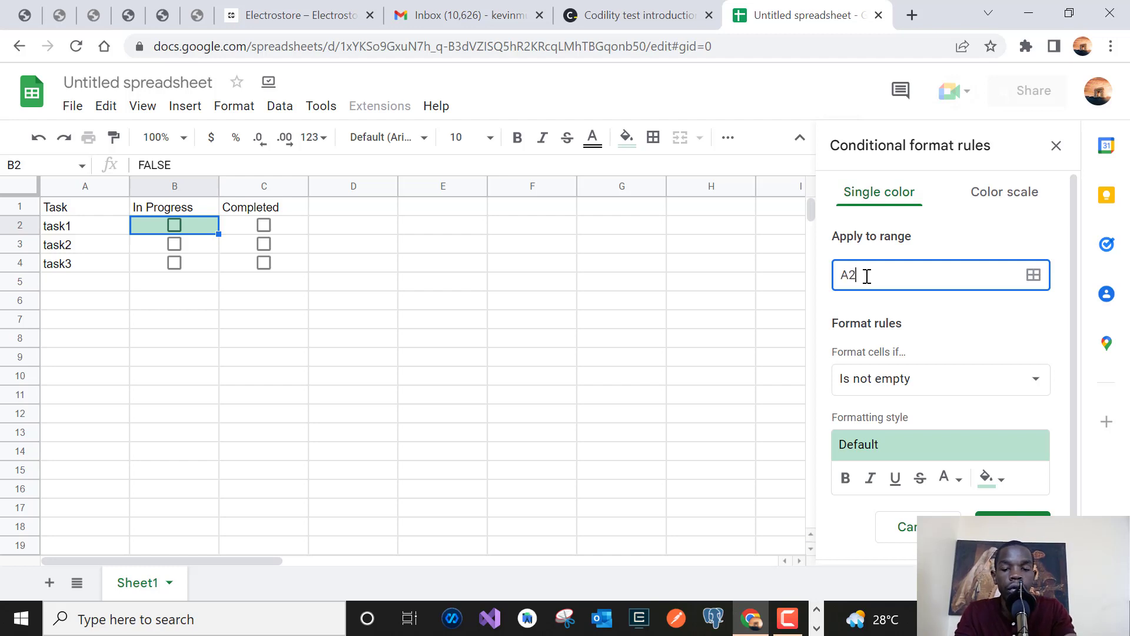
type(":A4")
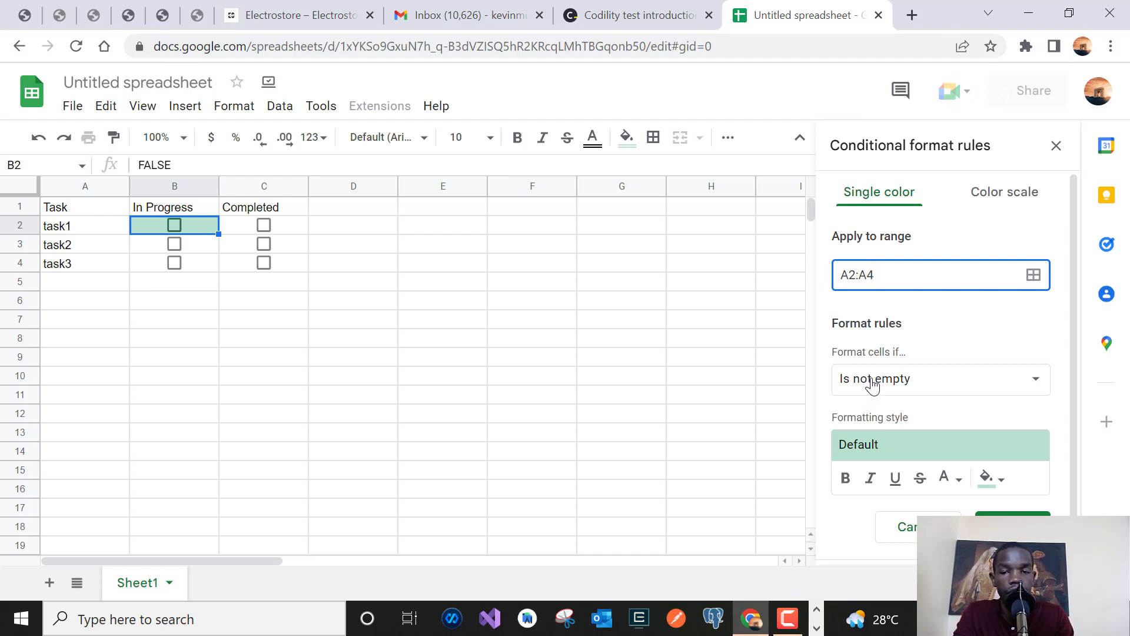
- Set the rule's condition to the custom formula =$B2=TRUE
left_click(873, 385)
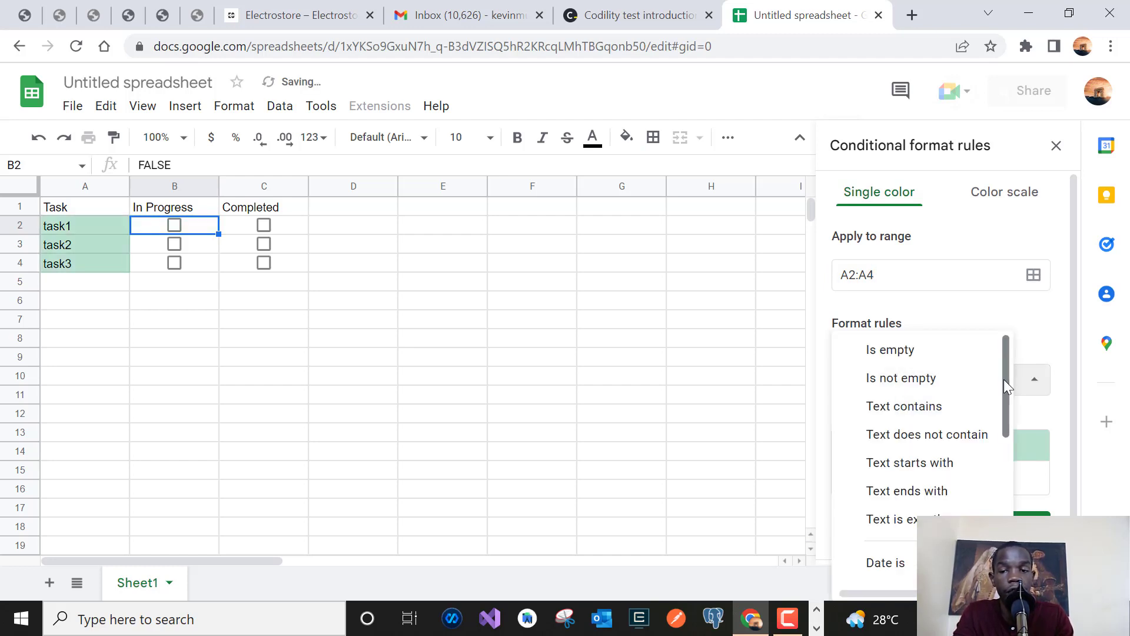
left_click_drag(1004, 379, 1005, 528)
left_click(889, 566)
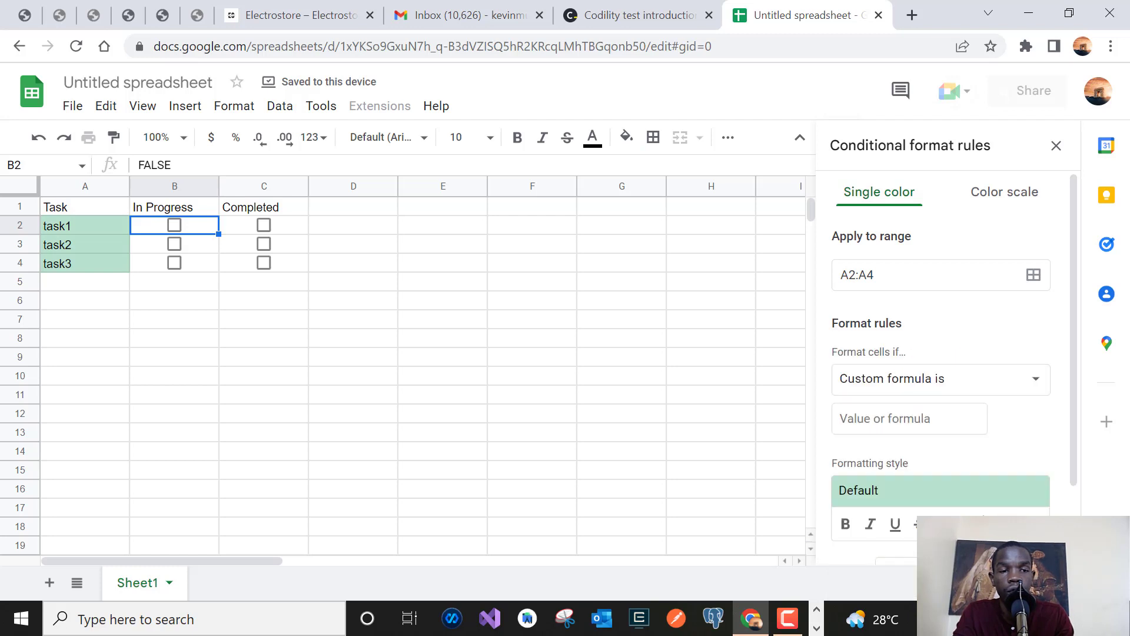
left_click(904, 420)
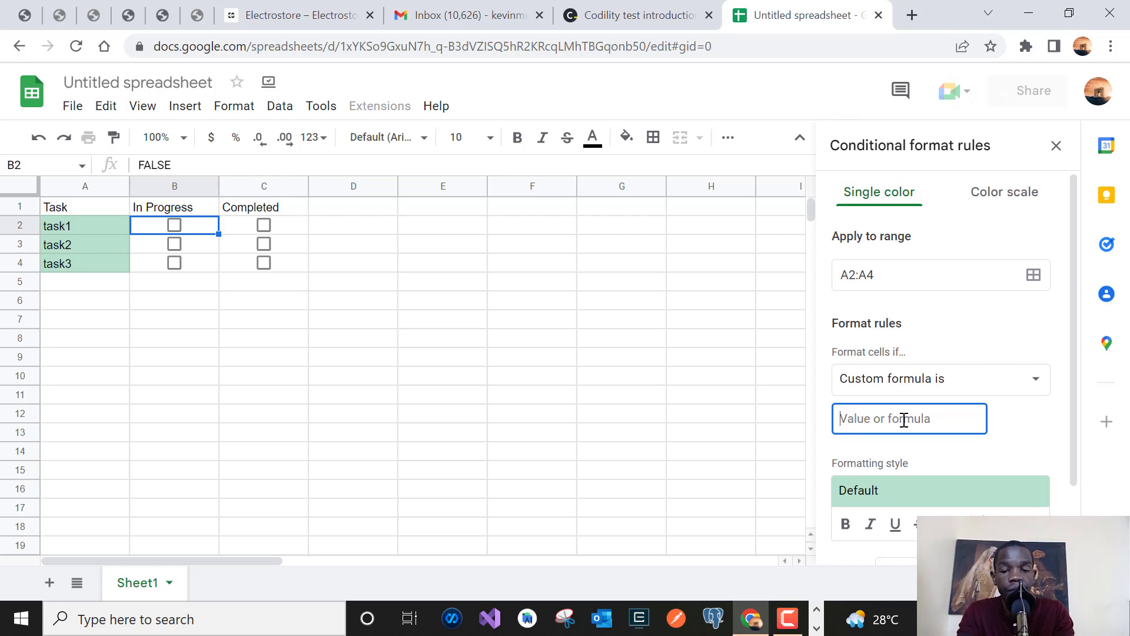
type("=")
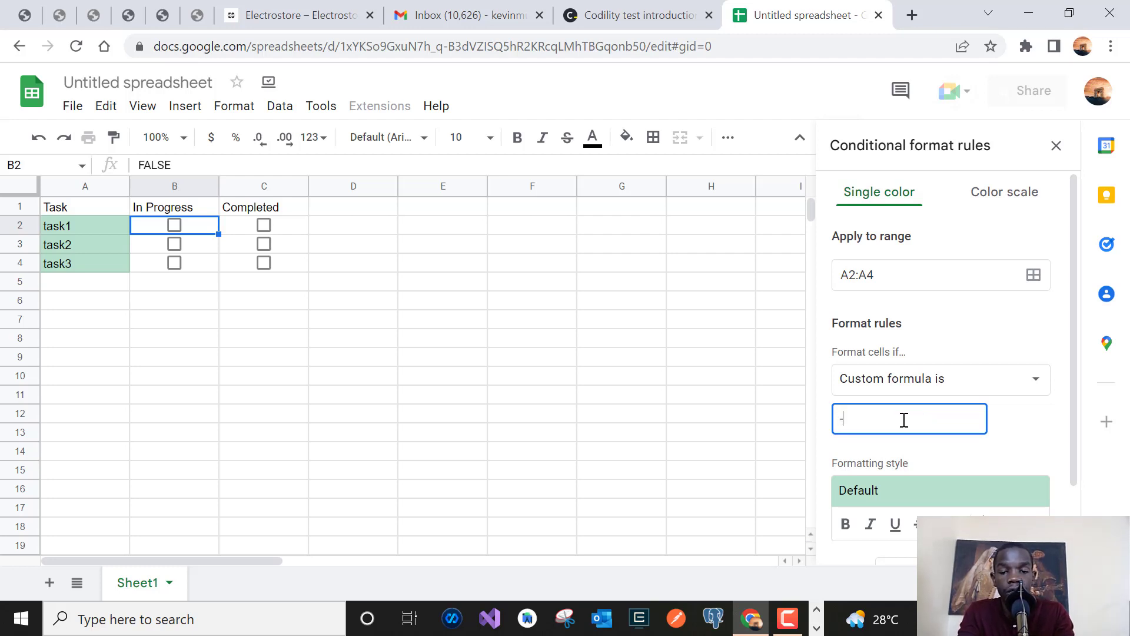
key("BackSpace")
type("=")
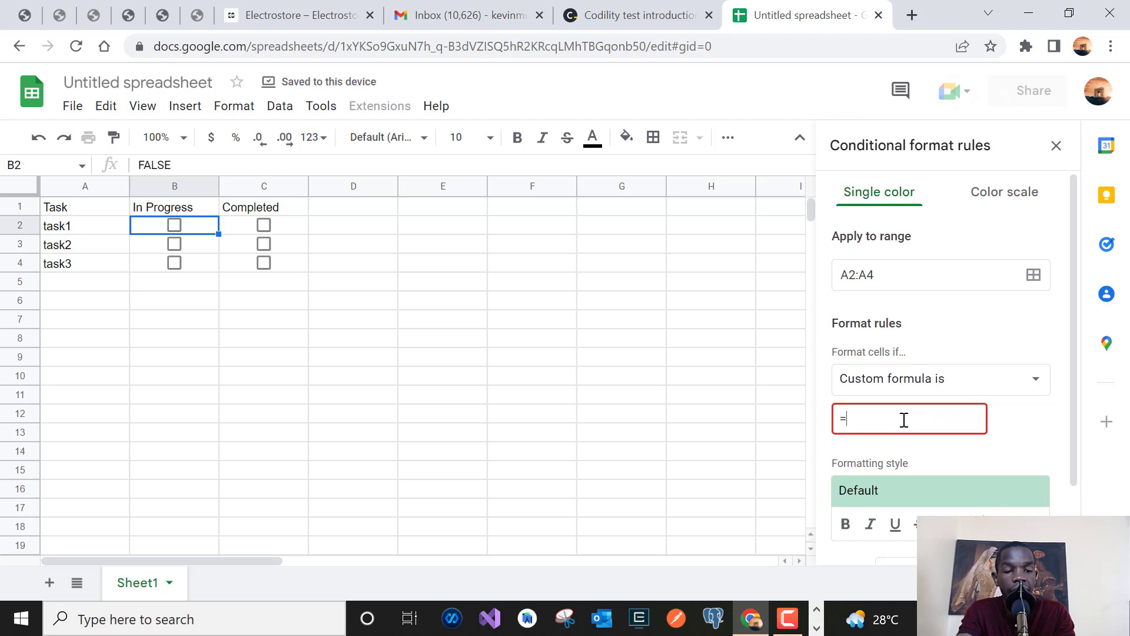
type("$B2")
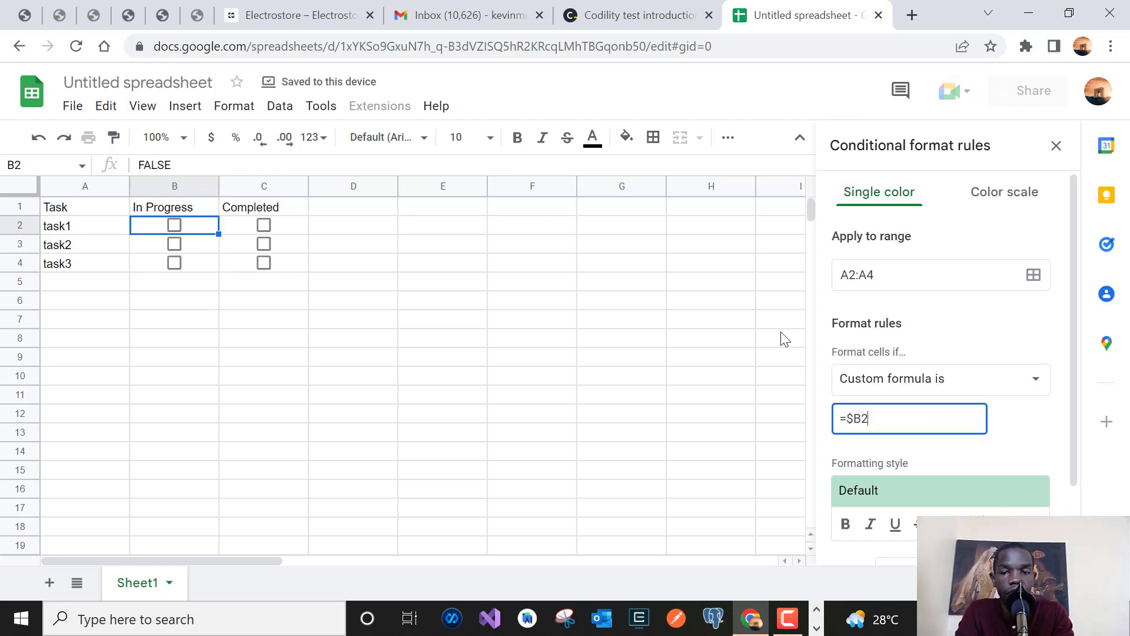
type("=")
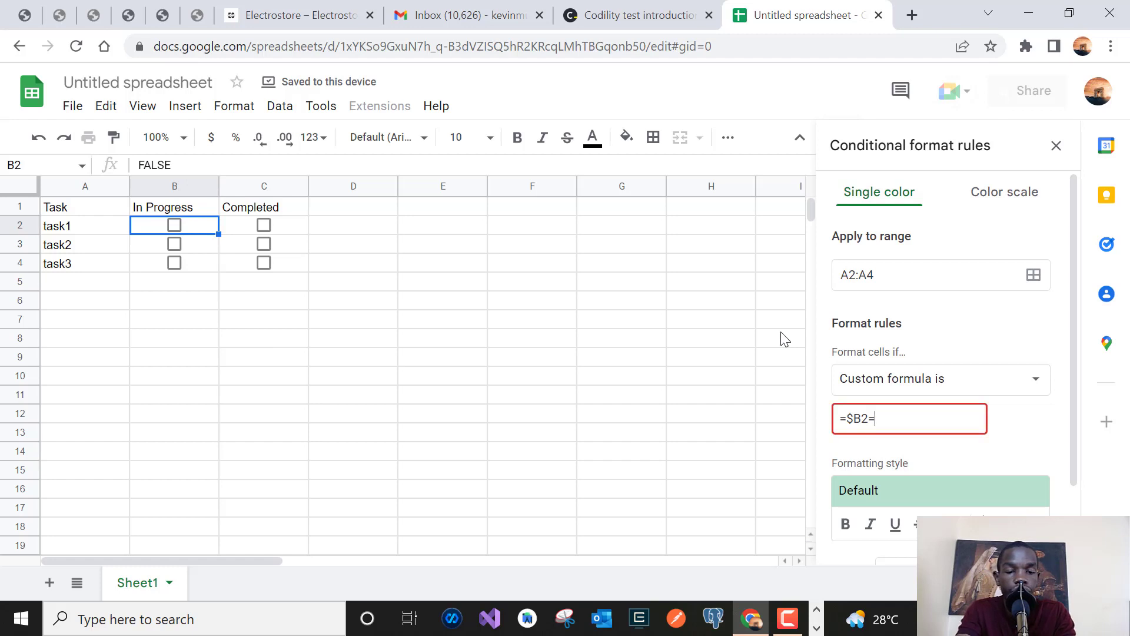
type("TRUE")
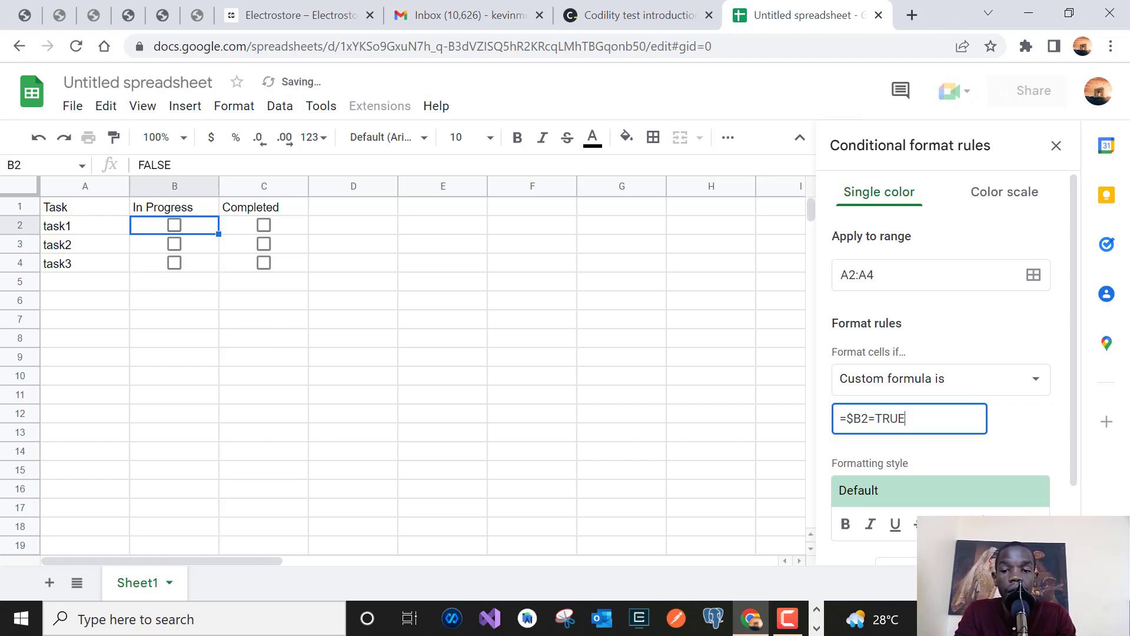
- Give the rule a bright yellow fill colour and save it
left_click(992, 524)
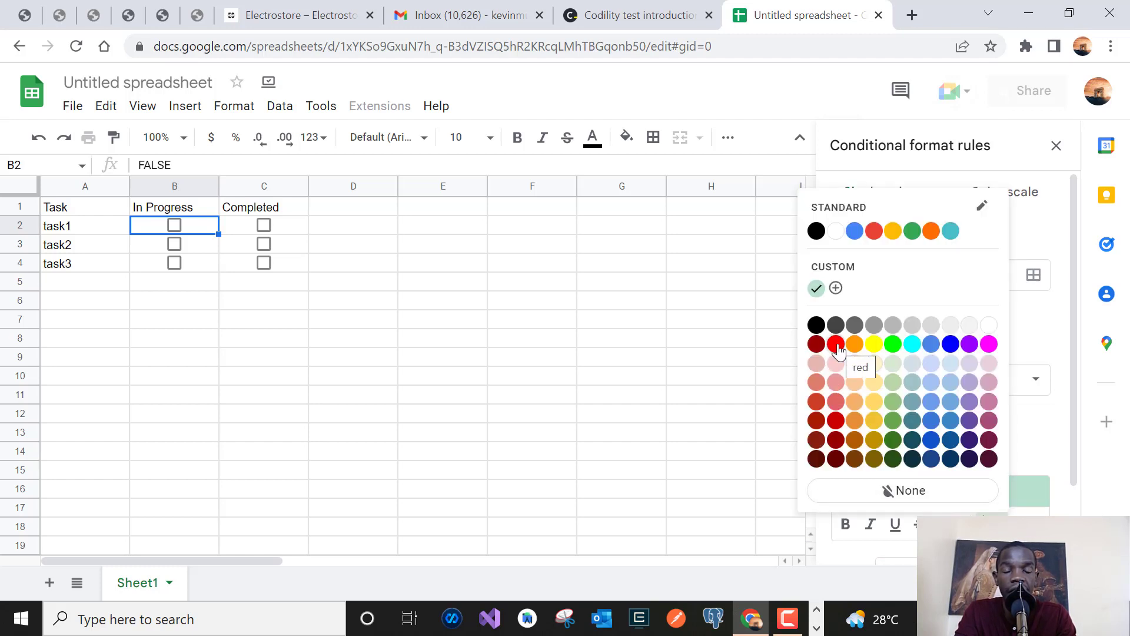
left_click(873, 345)
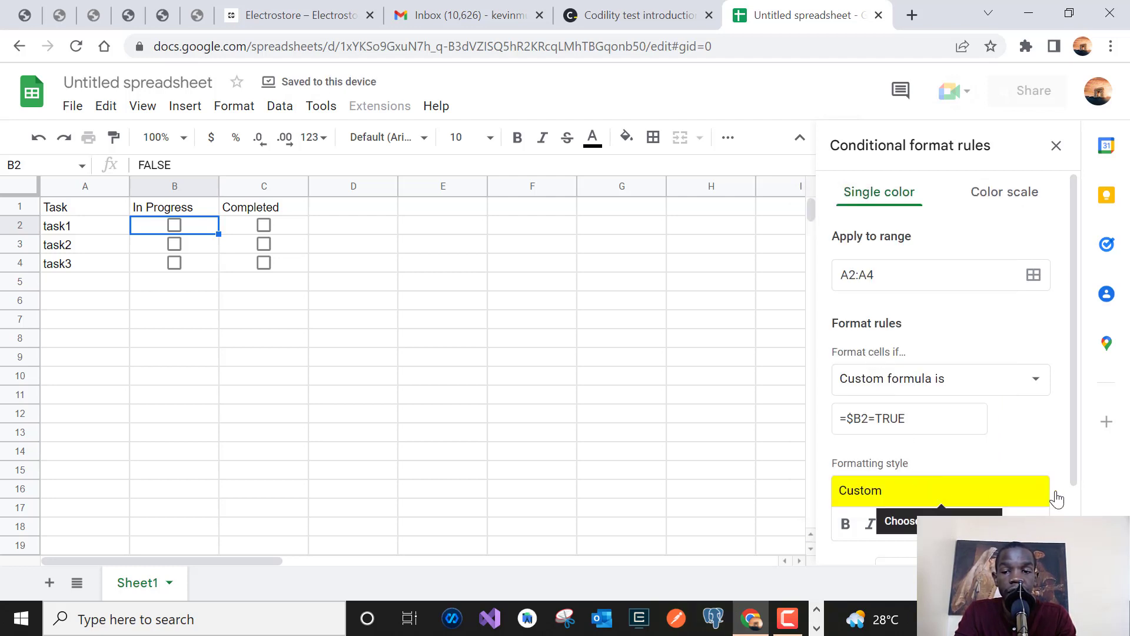
scroll(1069, 470, "down", 1)
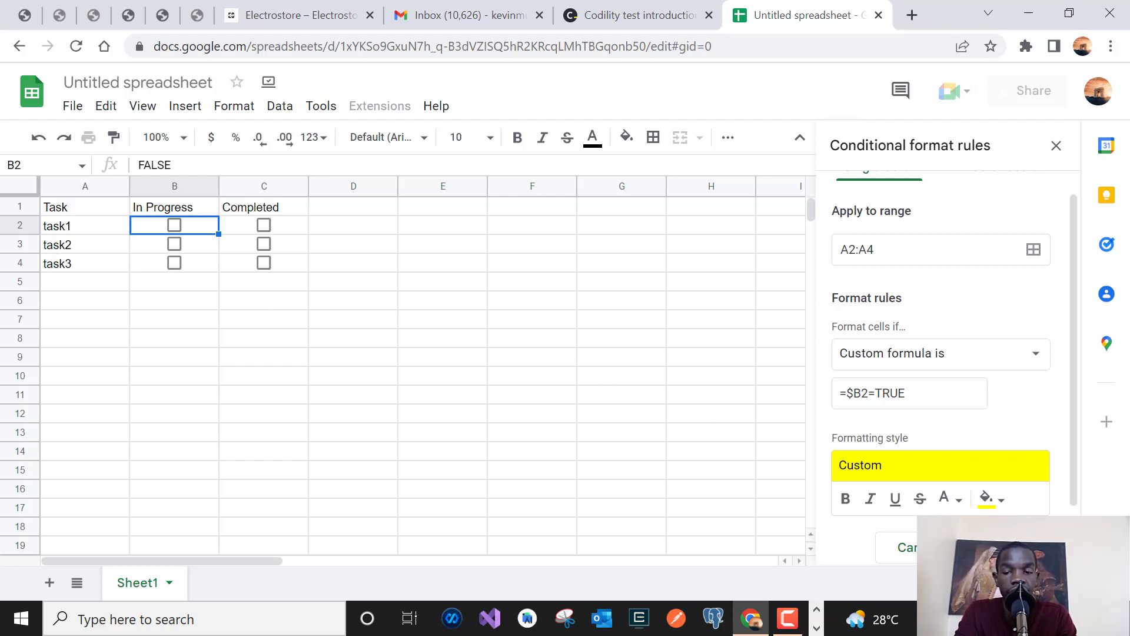
left_click(1006, 548)
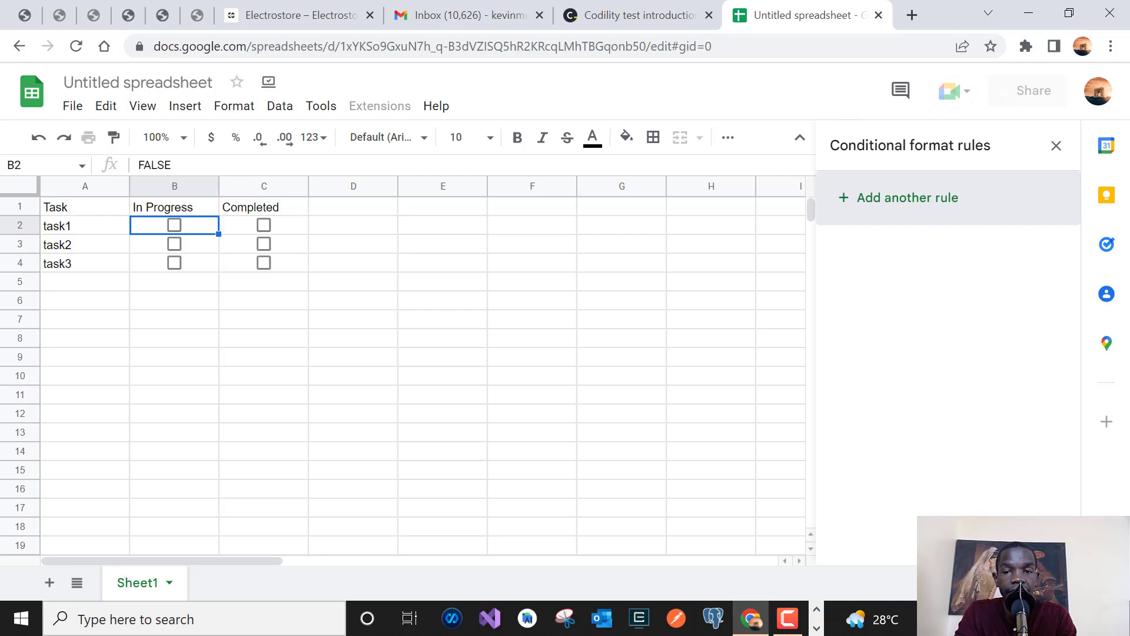
- Test the rule by ticking and unticking the In Progress checkboxes of task1 and task2
left_click(175, 227)
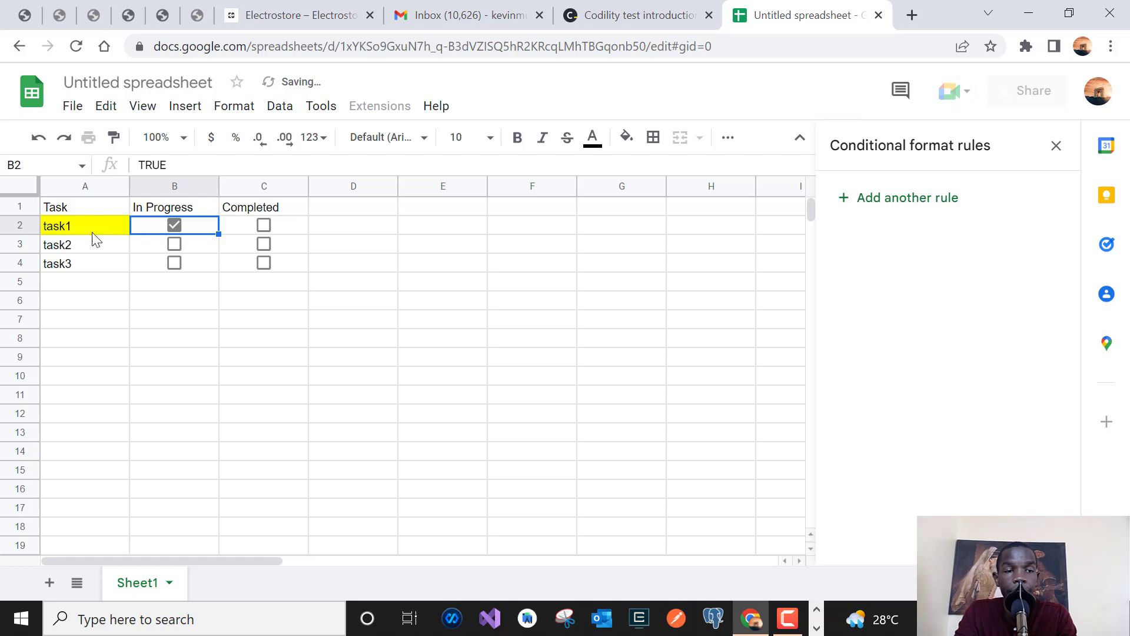
left_click(170, 226)
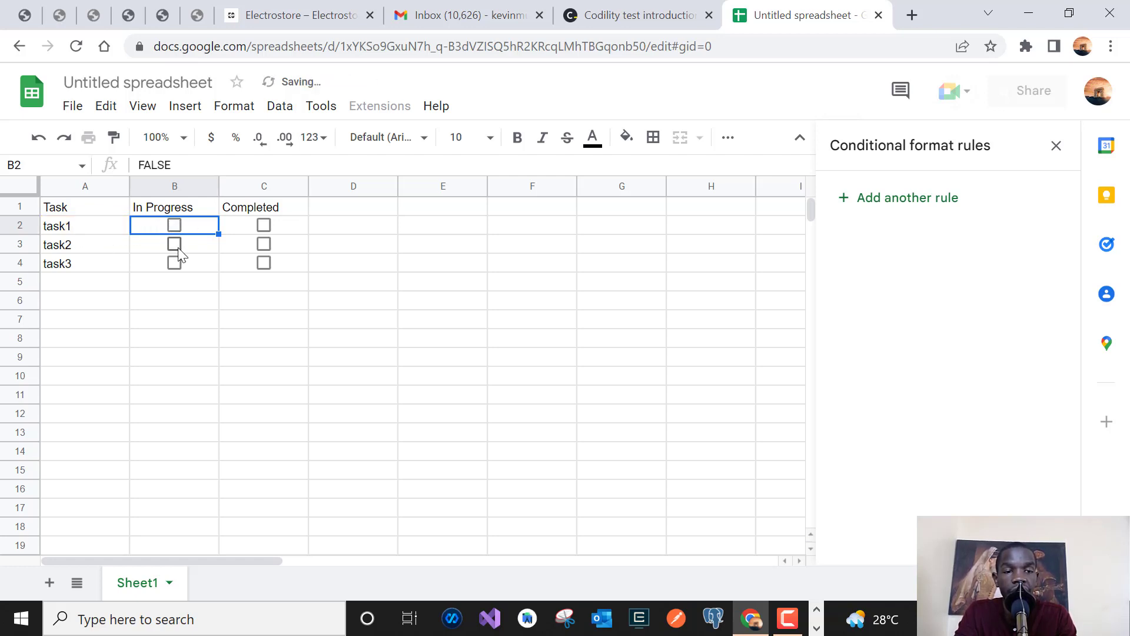
left_click(177, 247)
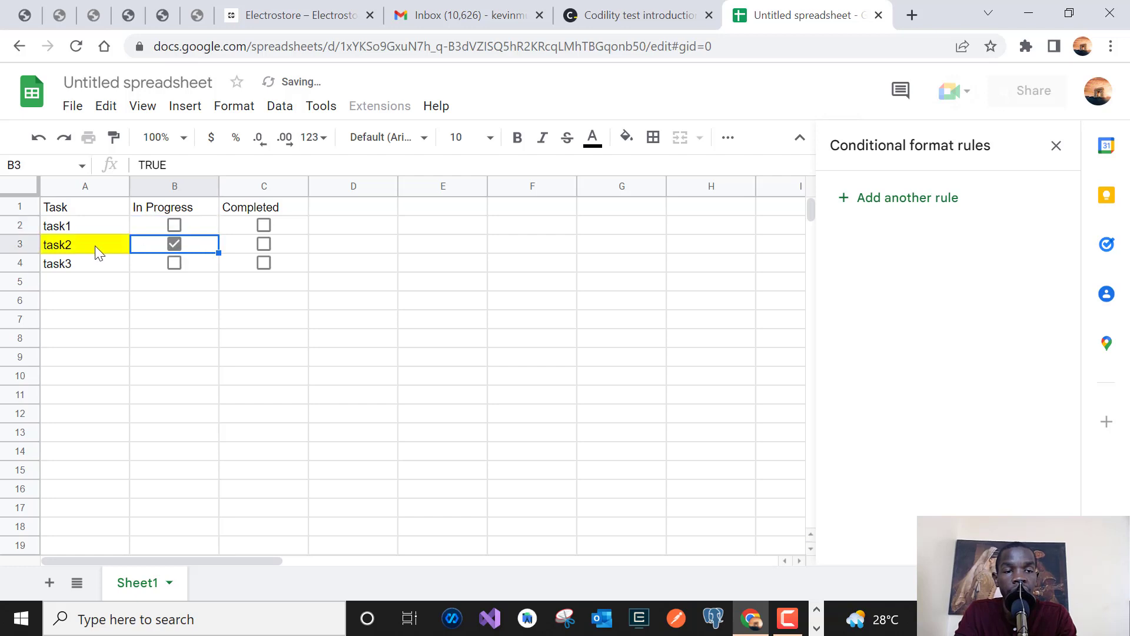
left_click(175, 247)
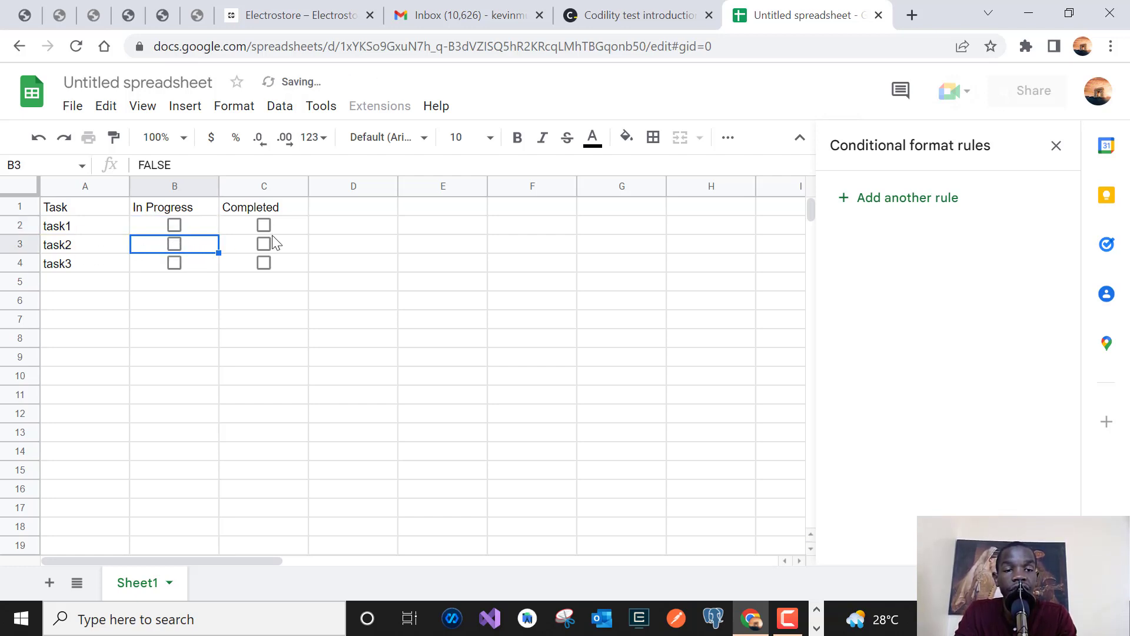
- Start a second conditional formatting rule from cell C2 and set its range to A2:A4
left_click(290, 226)
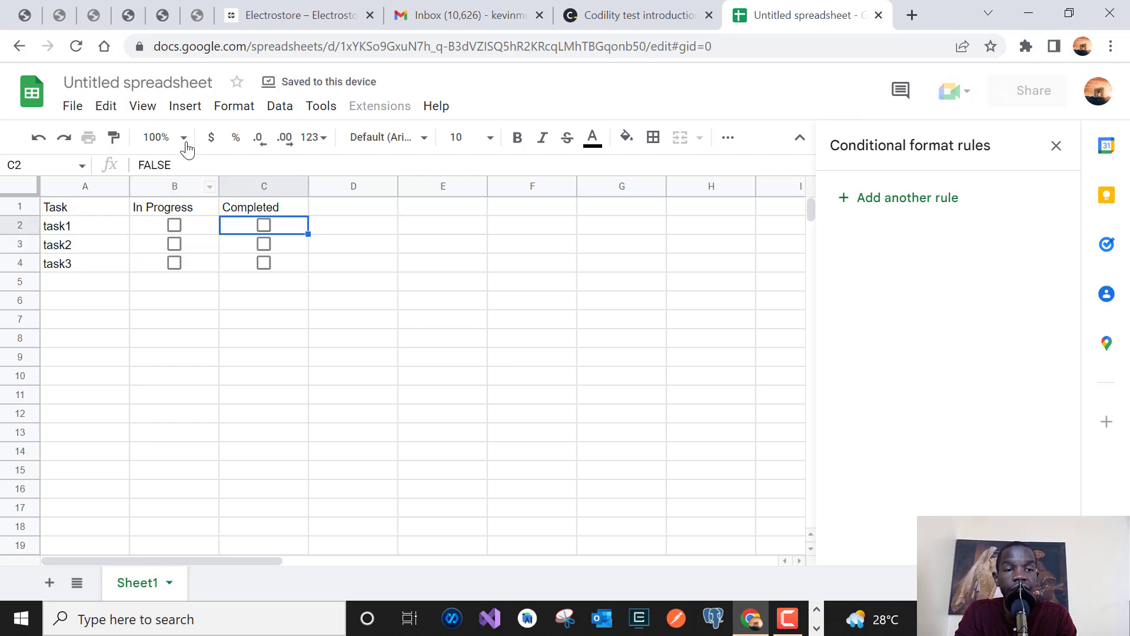
left_click(234, 107)
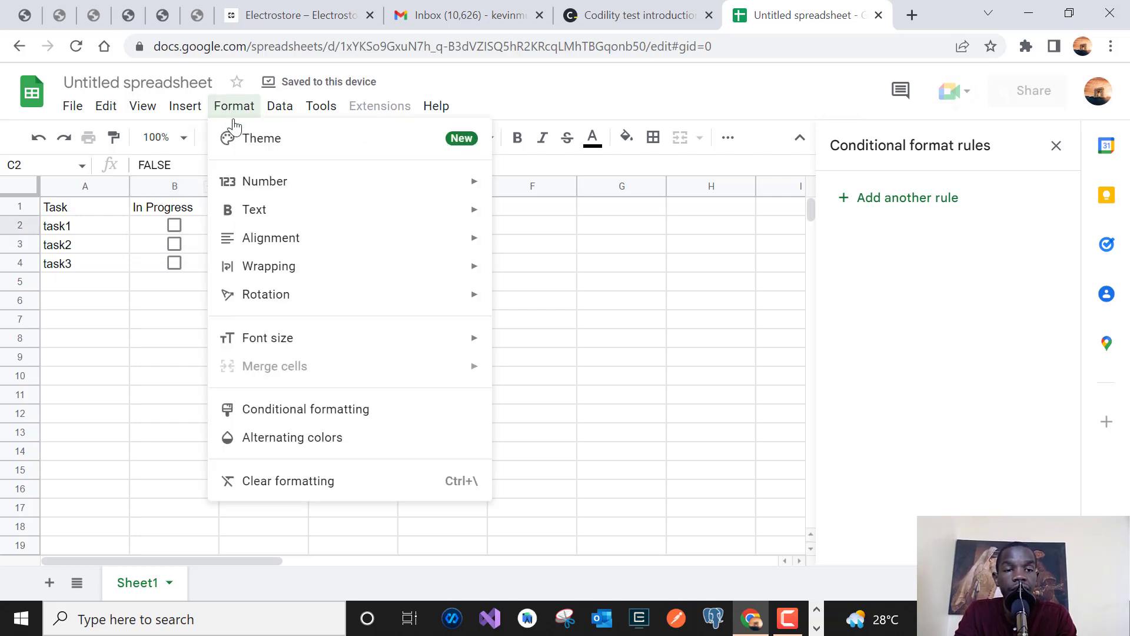
left_click(322, 412)
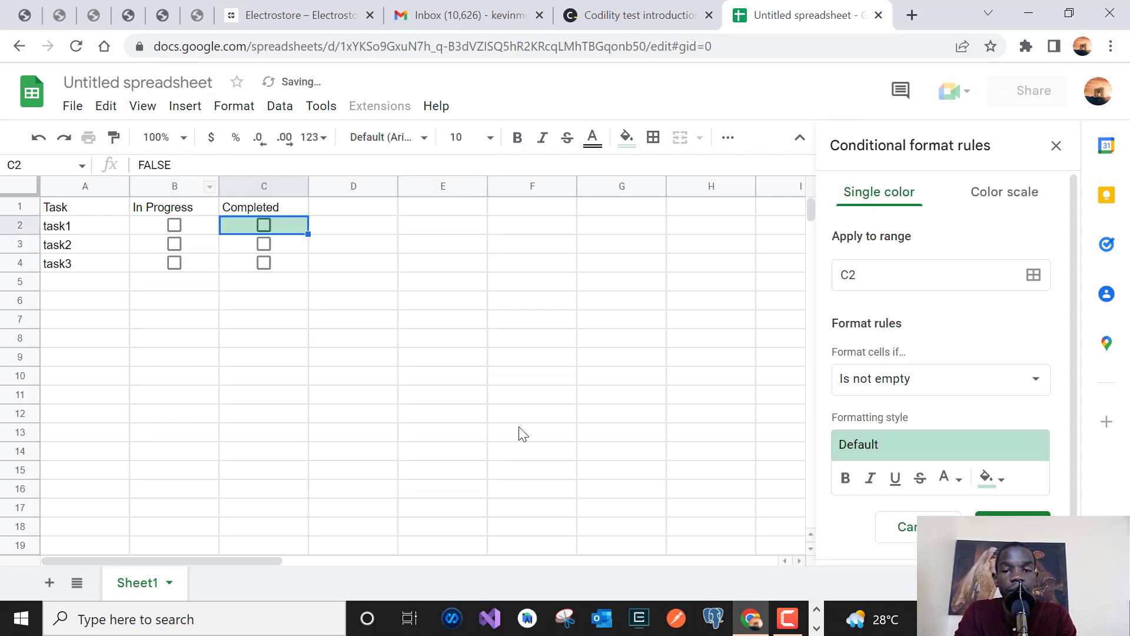
left_click(906, 274)
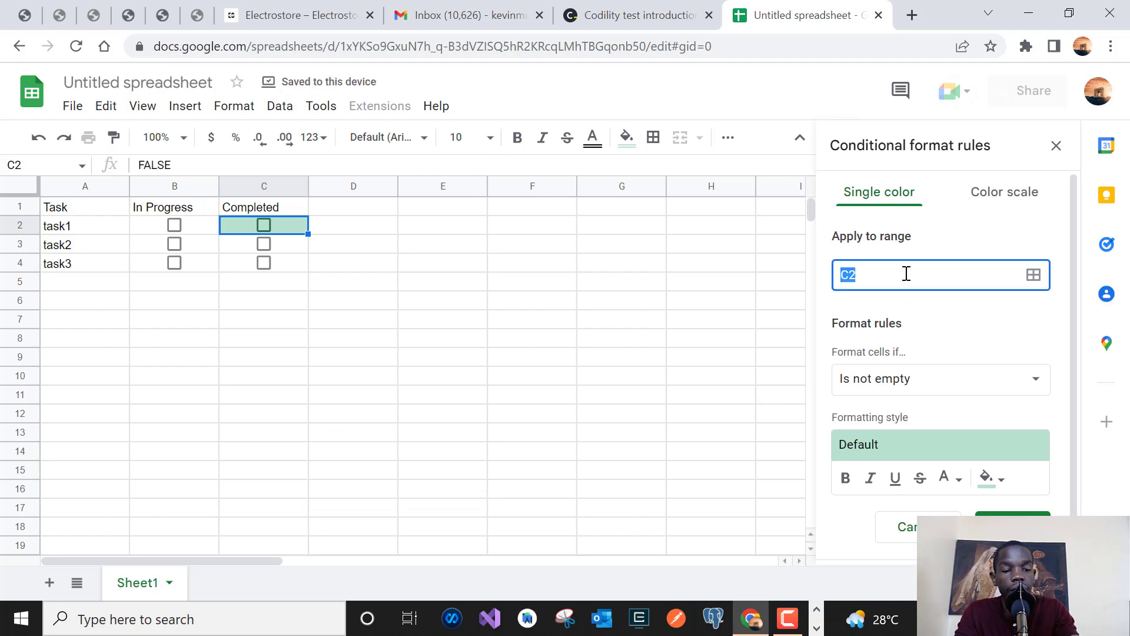
type("A2")
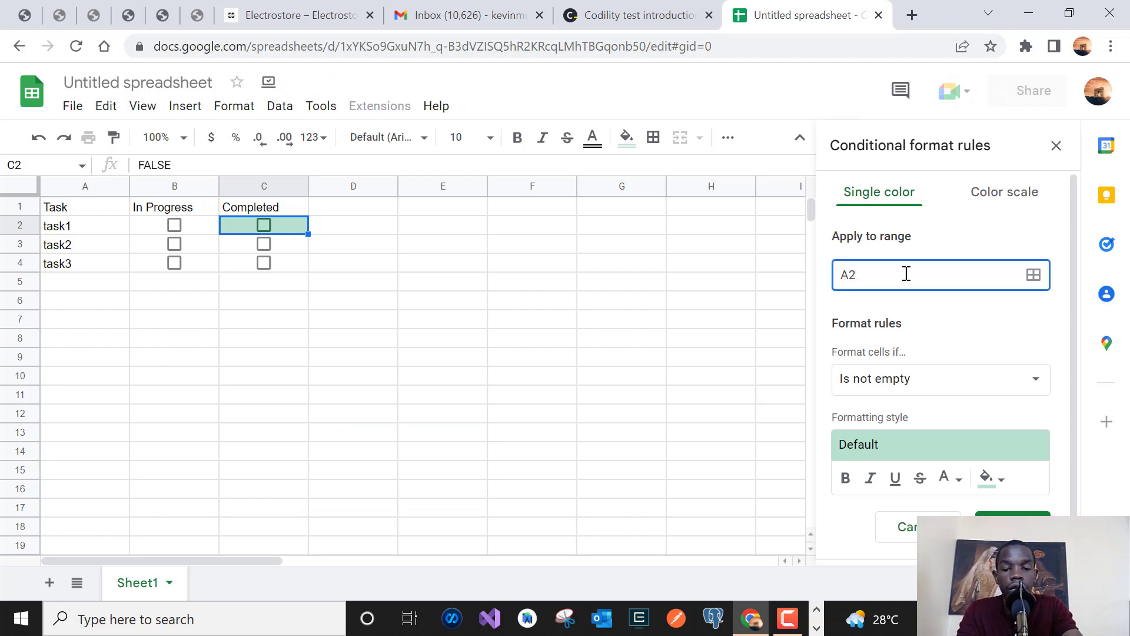
type(":A4")
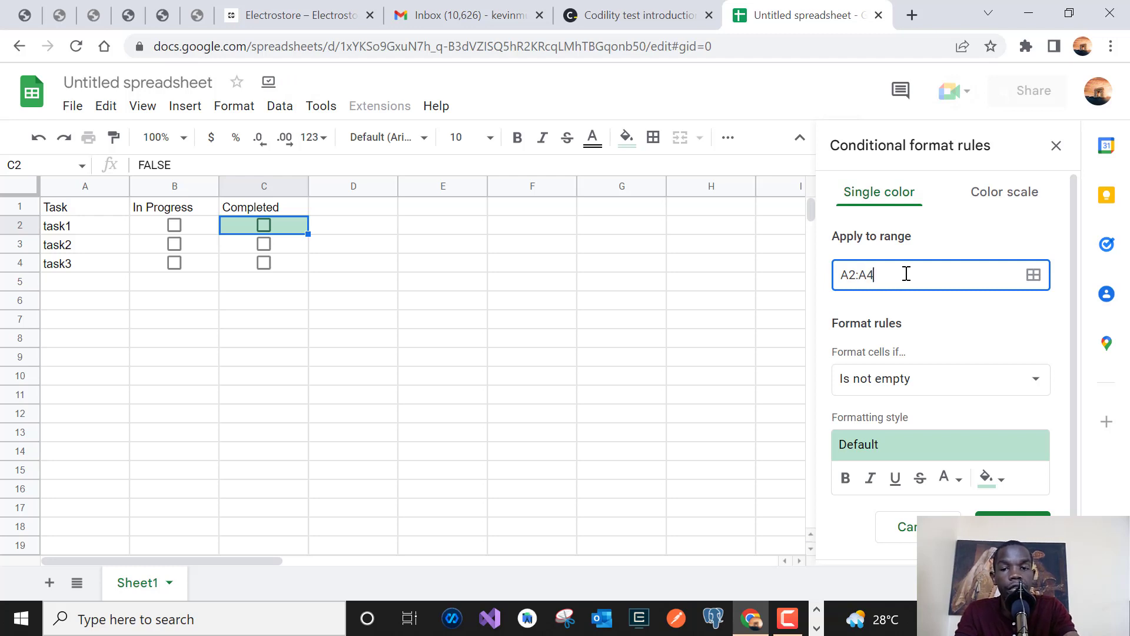
- Set the second rule's condition to the custom formula =$C2=TRUE
left_click(897, 388)
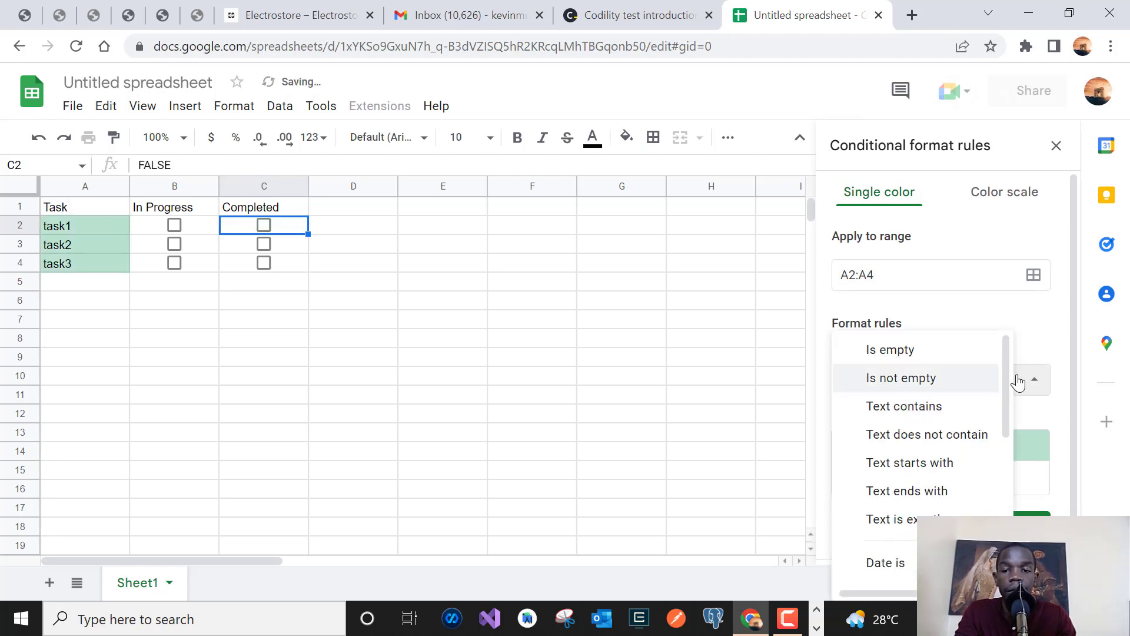
scroll(1007, 382, "down", 3)
scroll(883, 523, "down", 3)
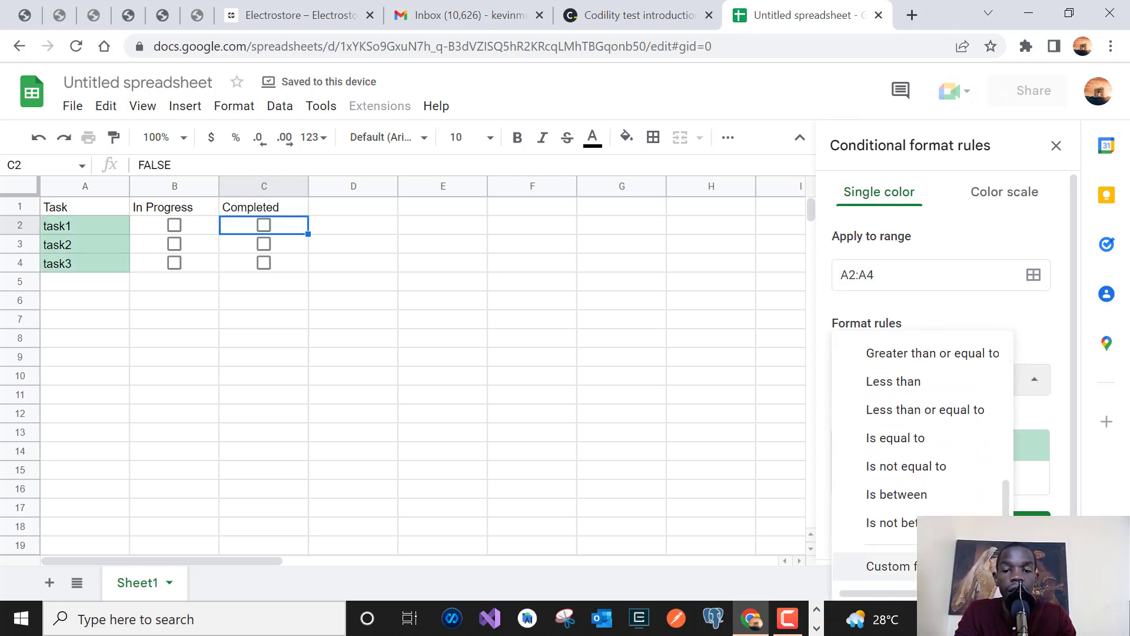
left_click(877, 565)
left_click(888, 425)
type("=")
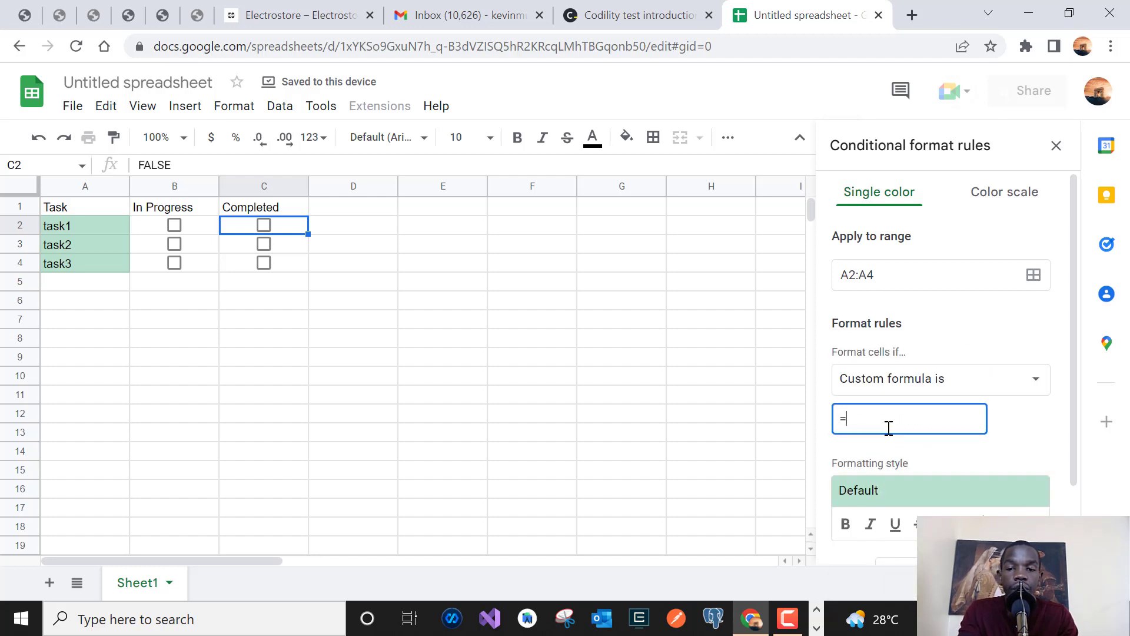
type("$")
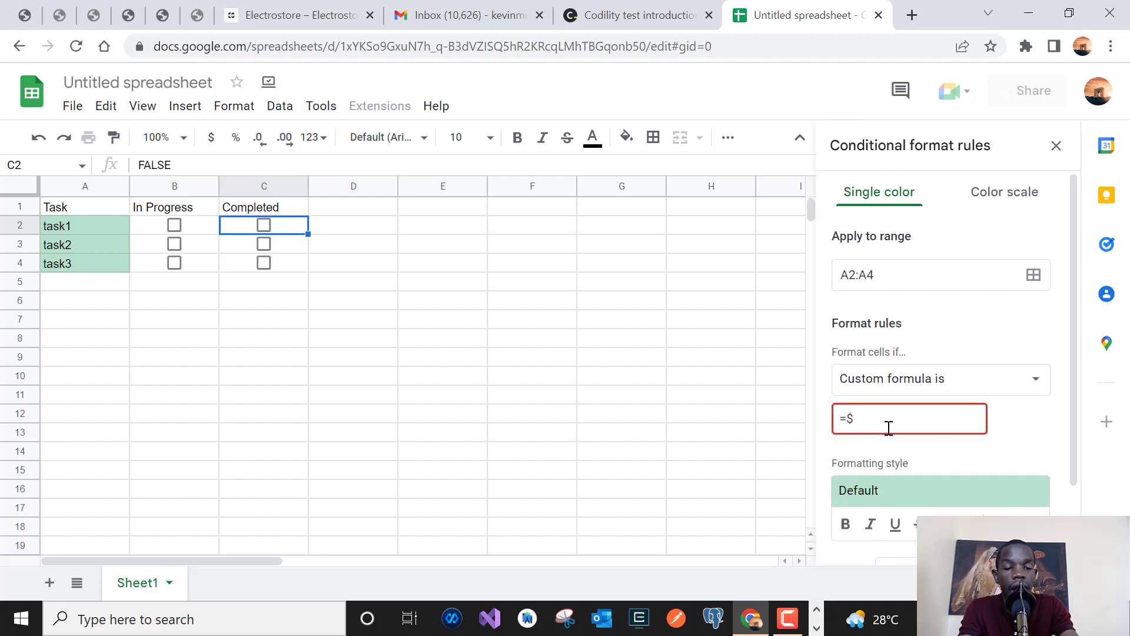
type("C2-")
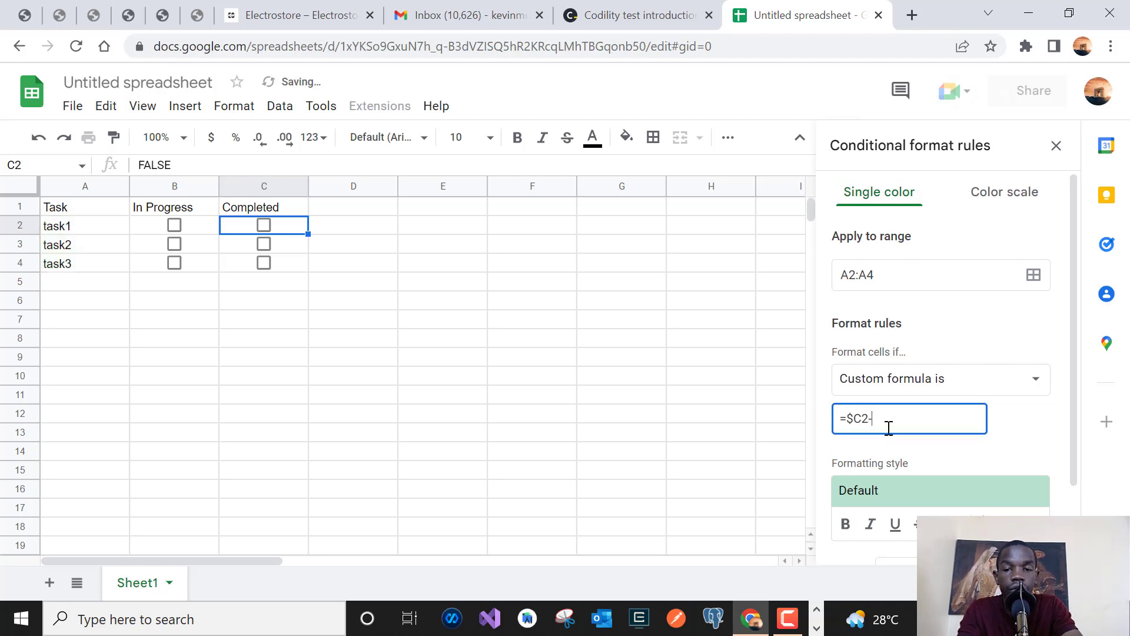
key("BackSpace")
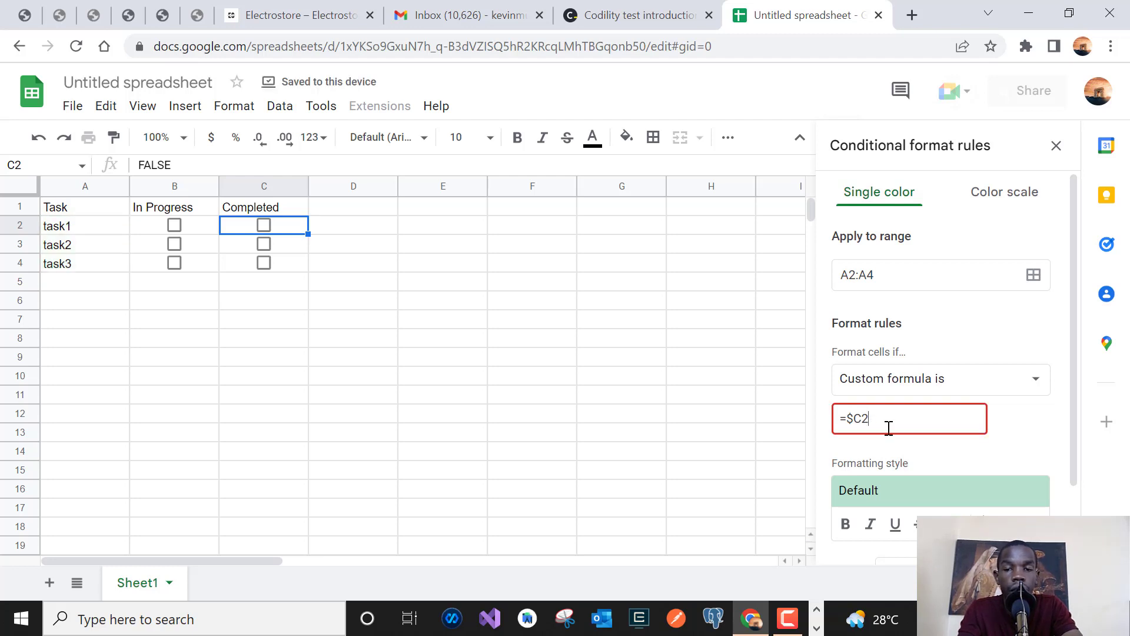
type("=TRUE")
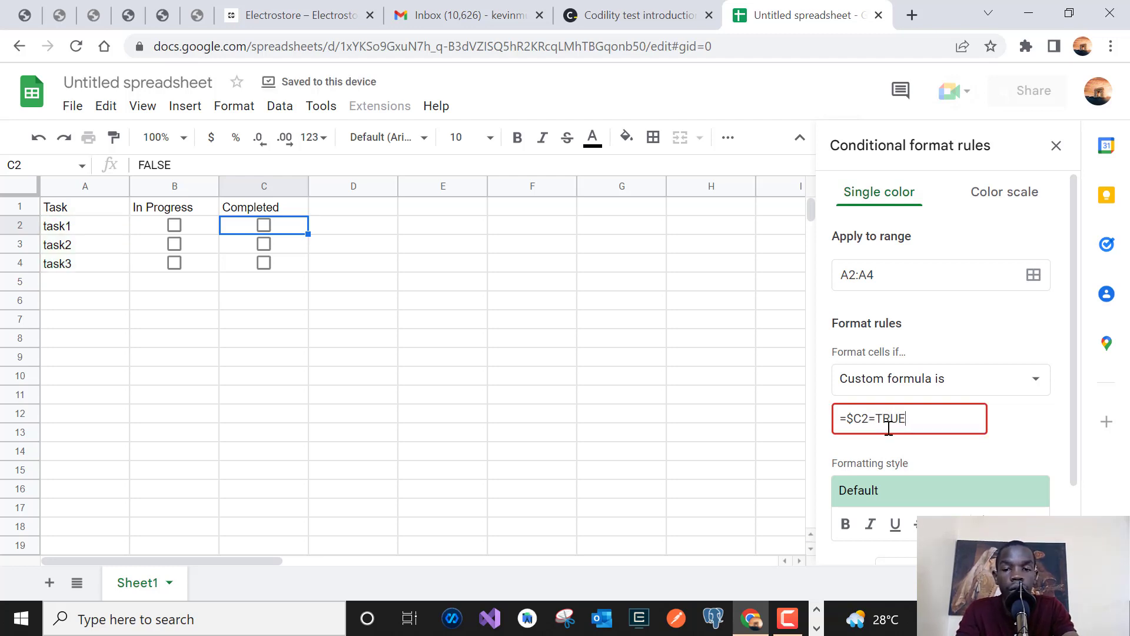
left_click_drag(868, 417, 853, 418)
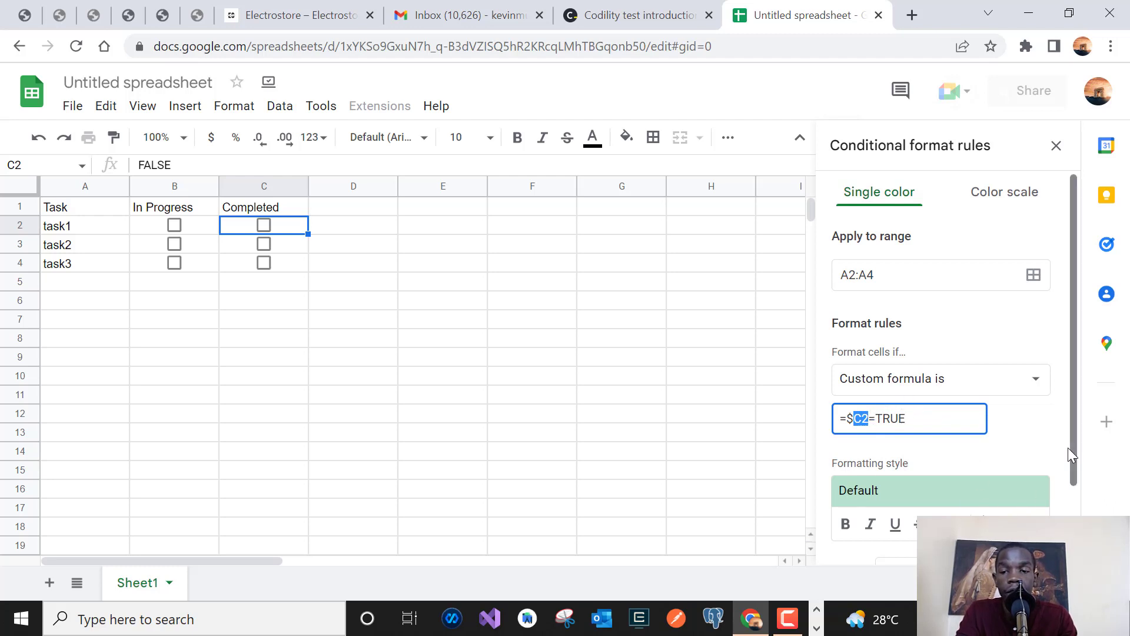
- Give the Completed rule a red fill colour and save it
left_click_drag(1074, 451, 1069, 486)
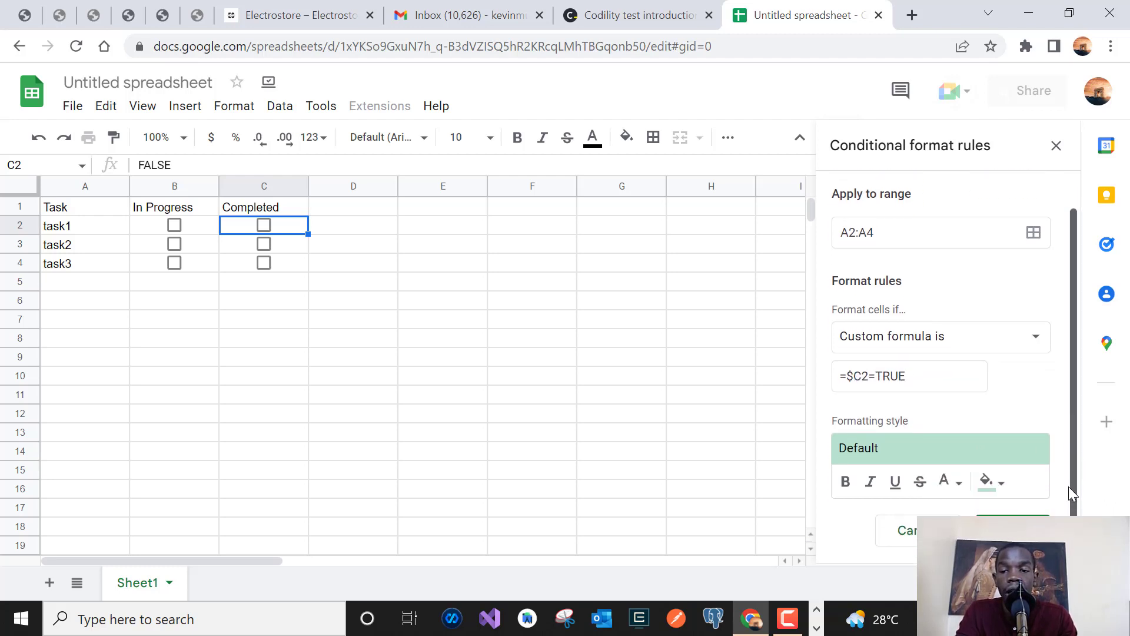
left_click(995, 481)
left_click(835, 303)
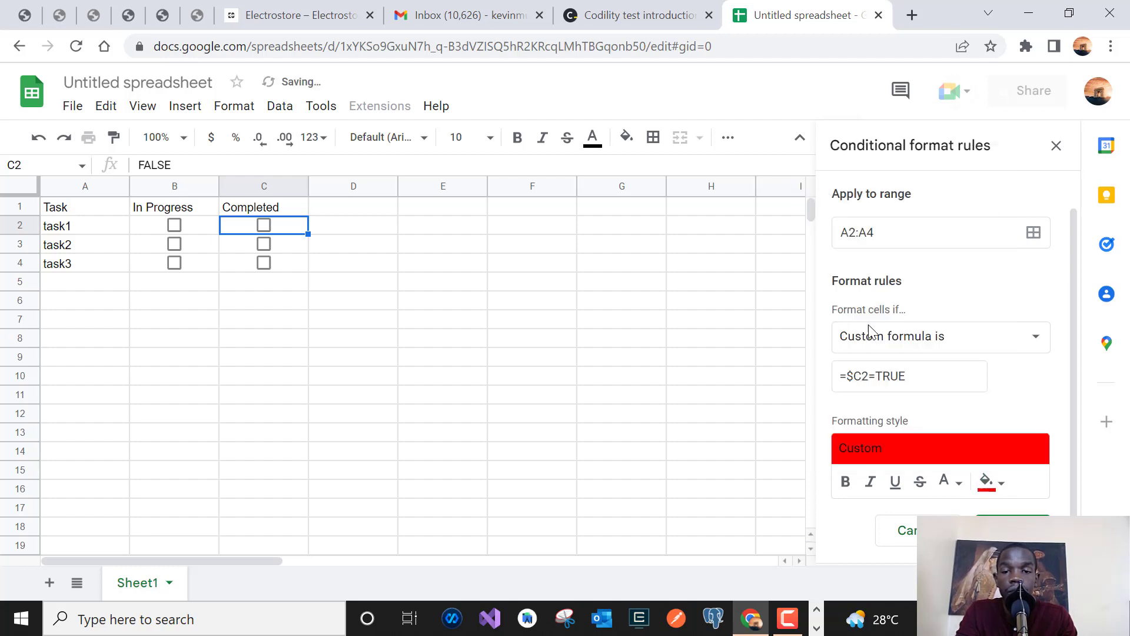
left_click(1012, 530)
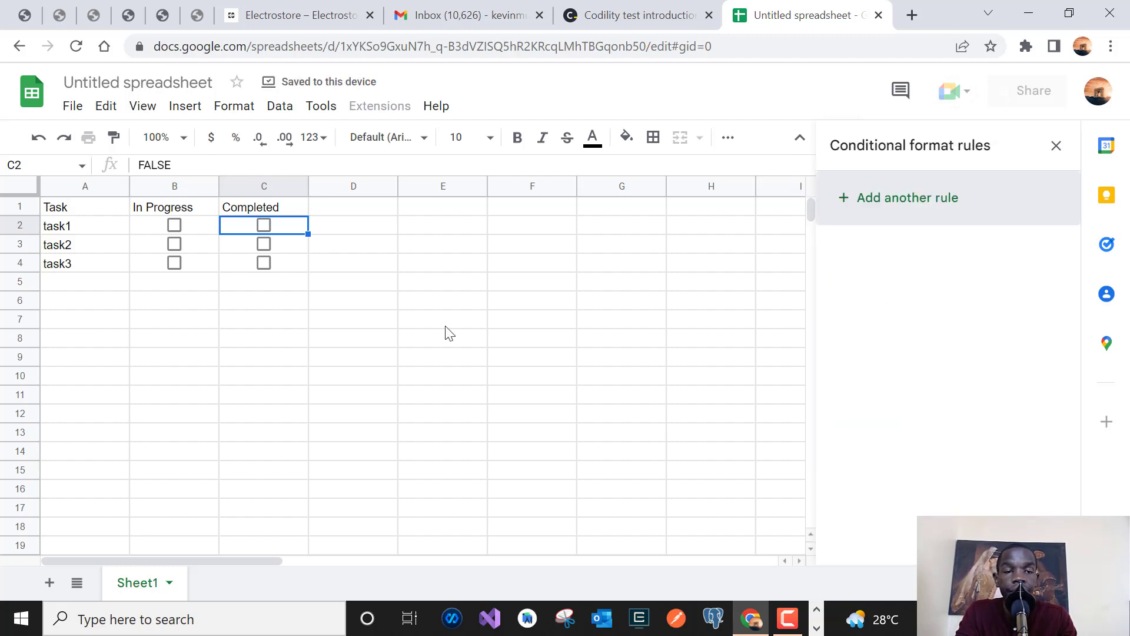
- Test the new rule by ticking and unticking the Completed checkboxes of task1 and task2
left_click(262, 226)
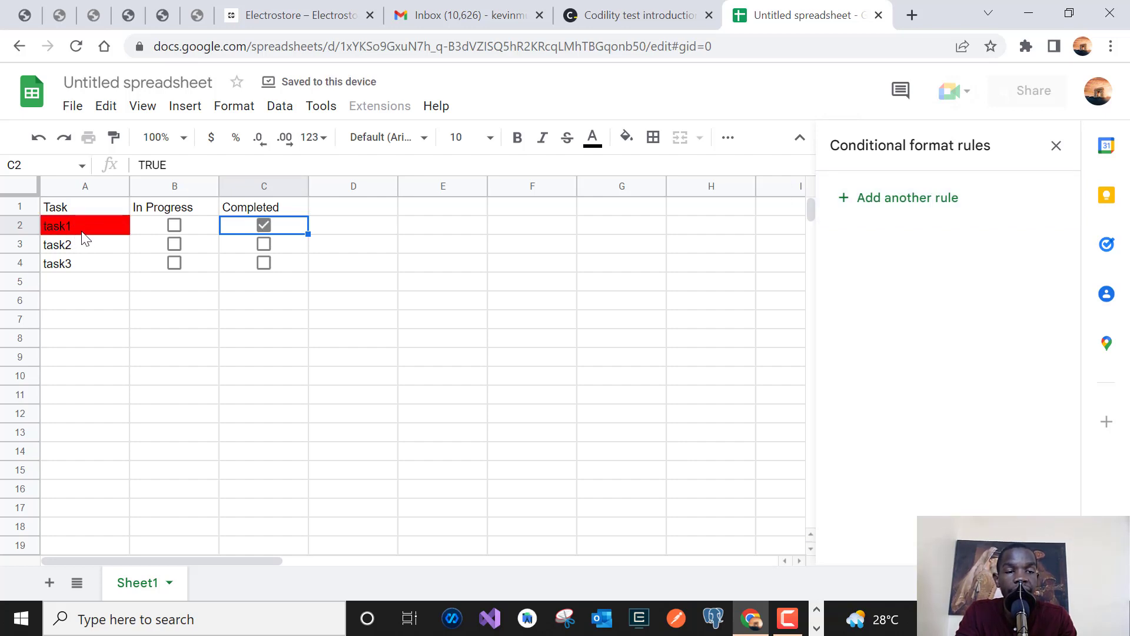
left_click(264, 225)
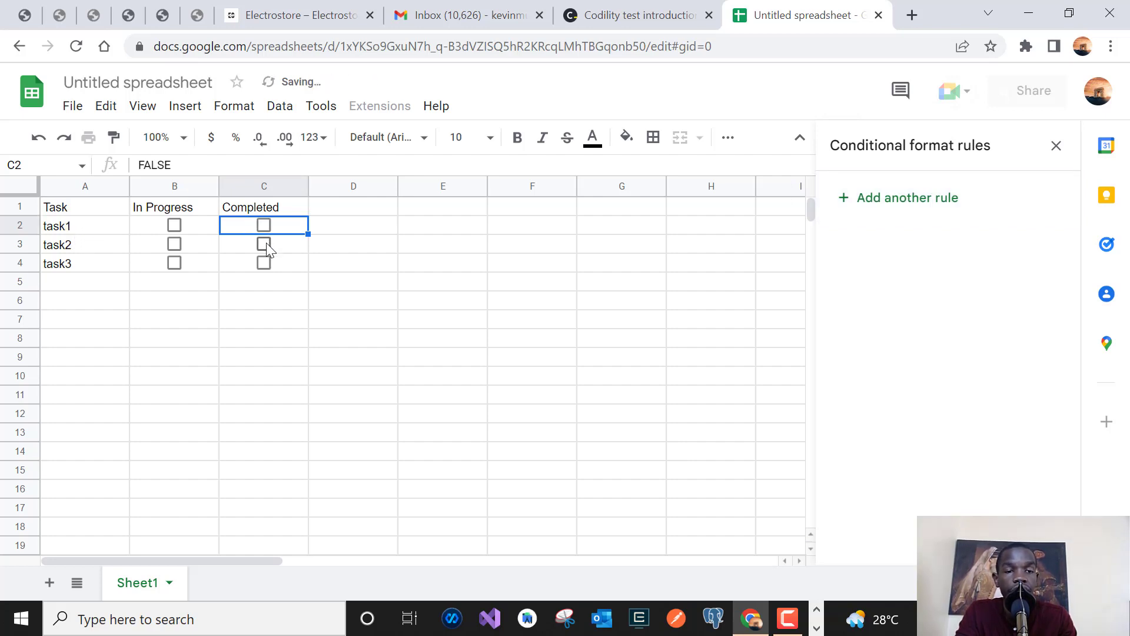
left_click(266, 244)
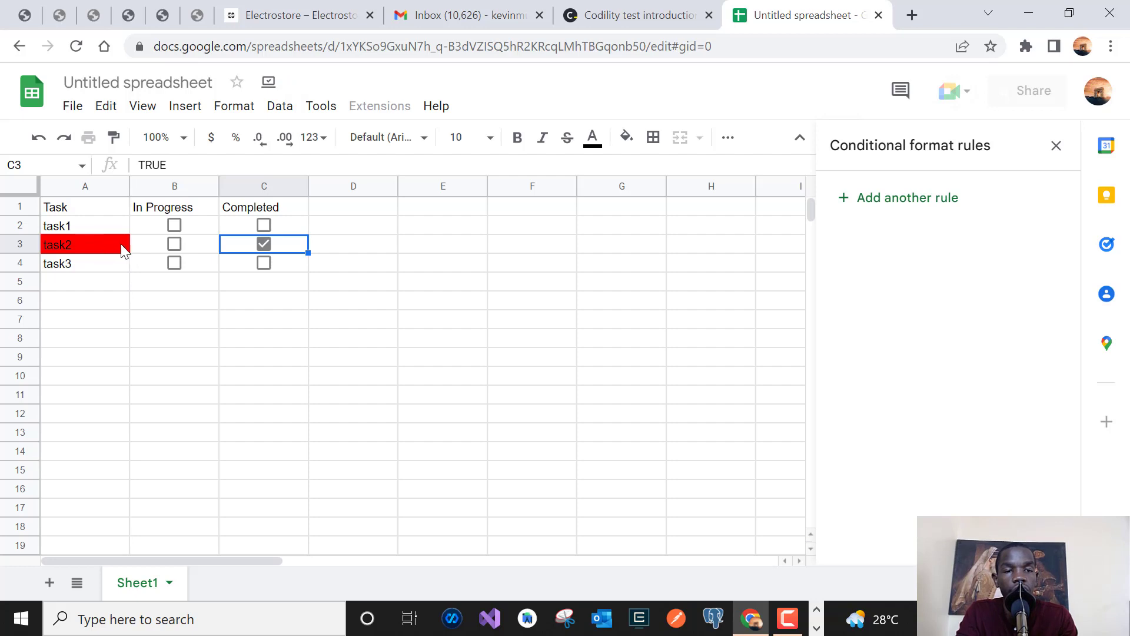
left_click(264, 243)
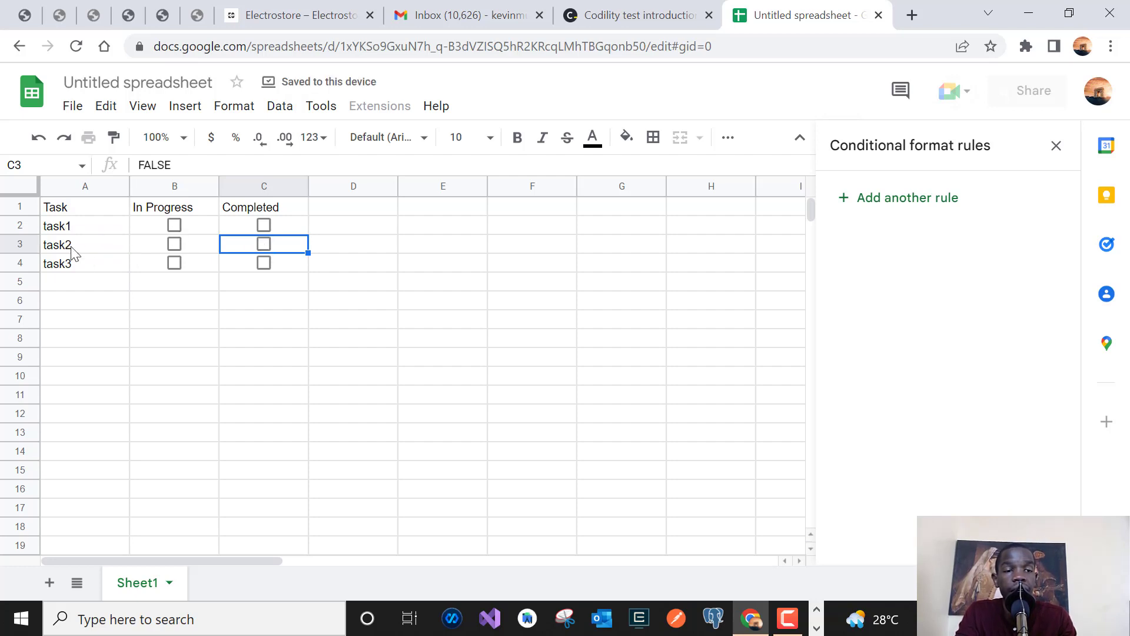
- Check both rules on task1 by ticking and unticking its In Progress checkbox and its Completed checkbox in turn
left_click(179, 226)
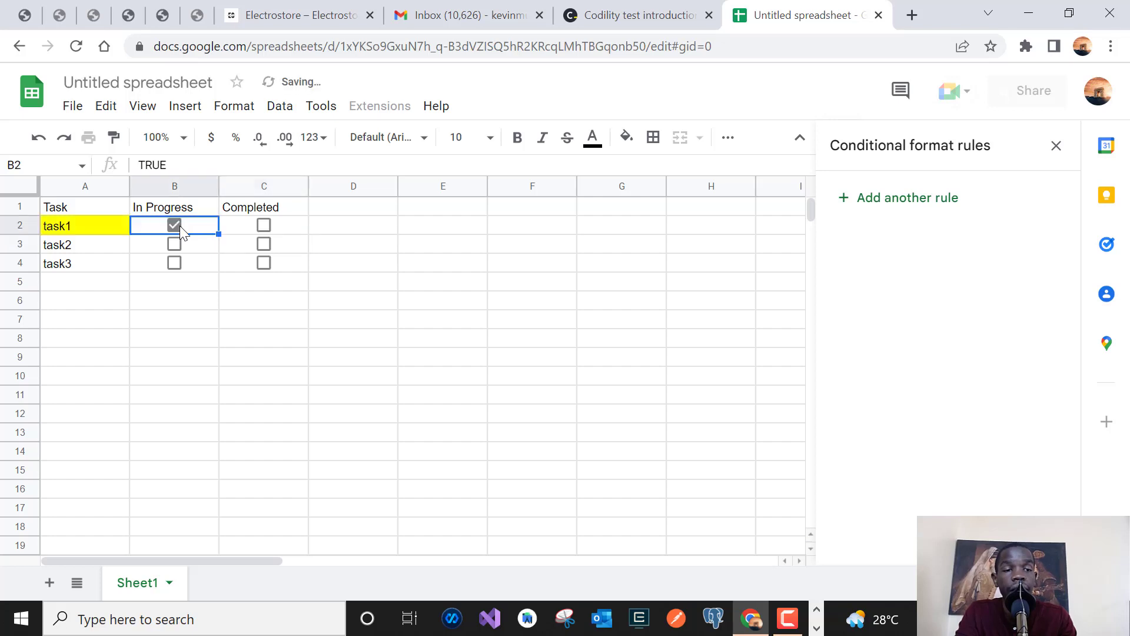
left_click(179, 226)
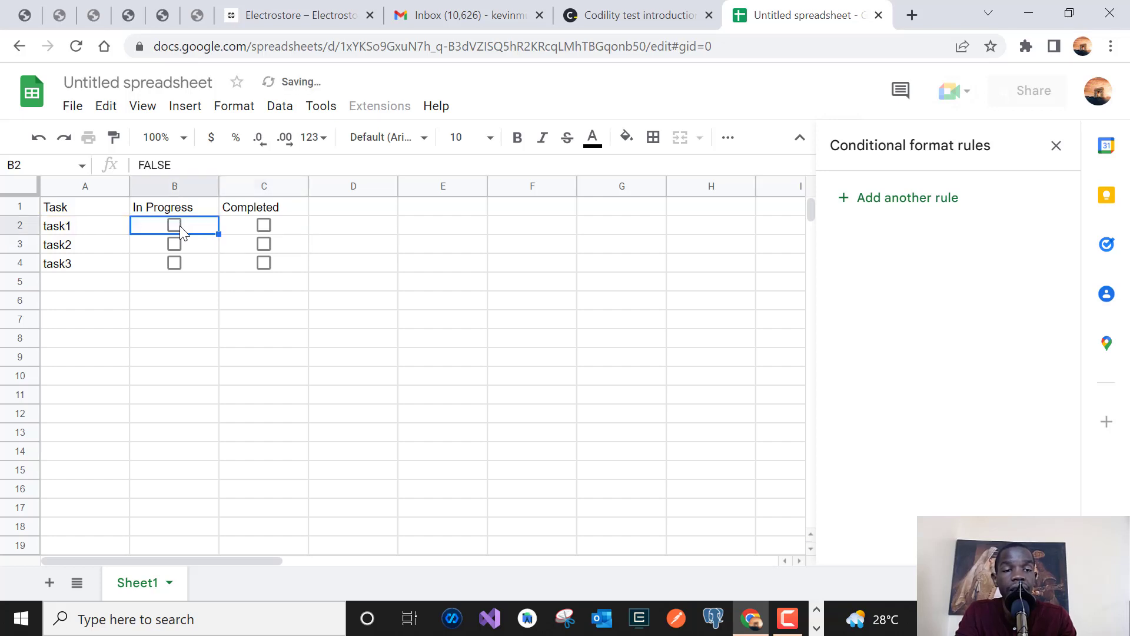
left_click(263, 226)
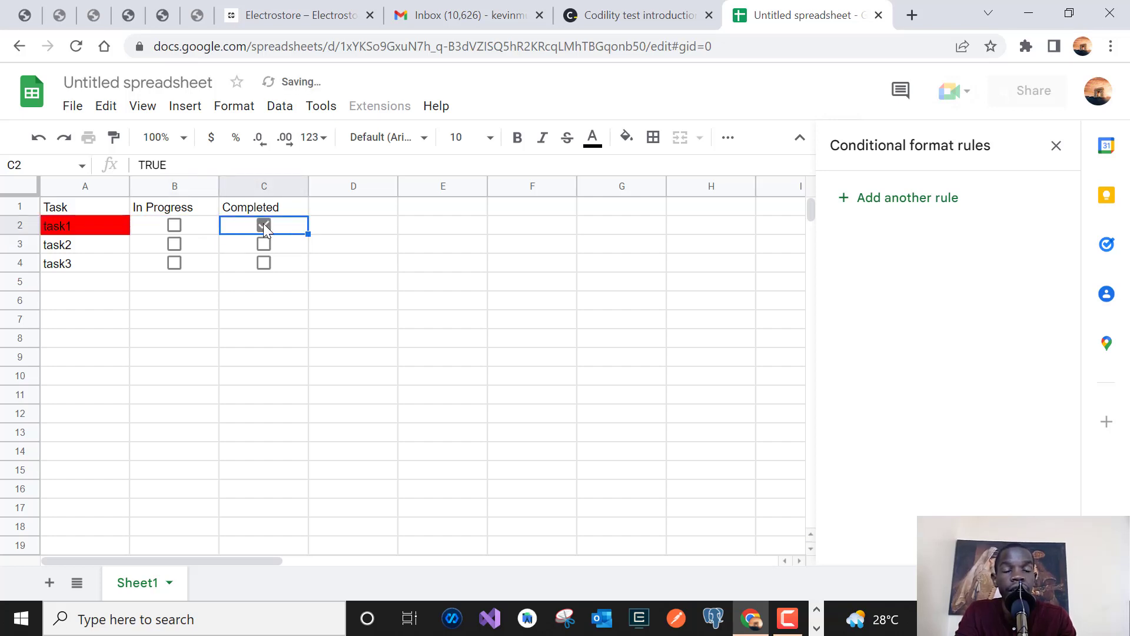
left_click(263, 224)
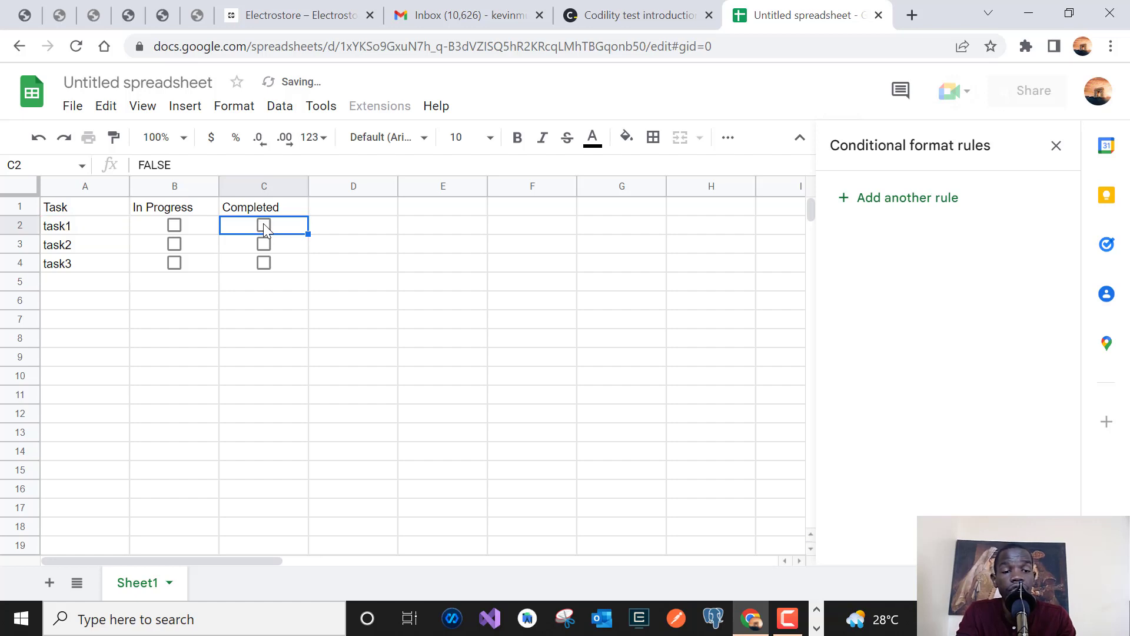